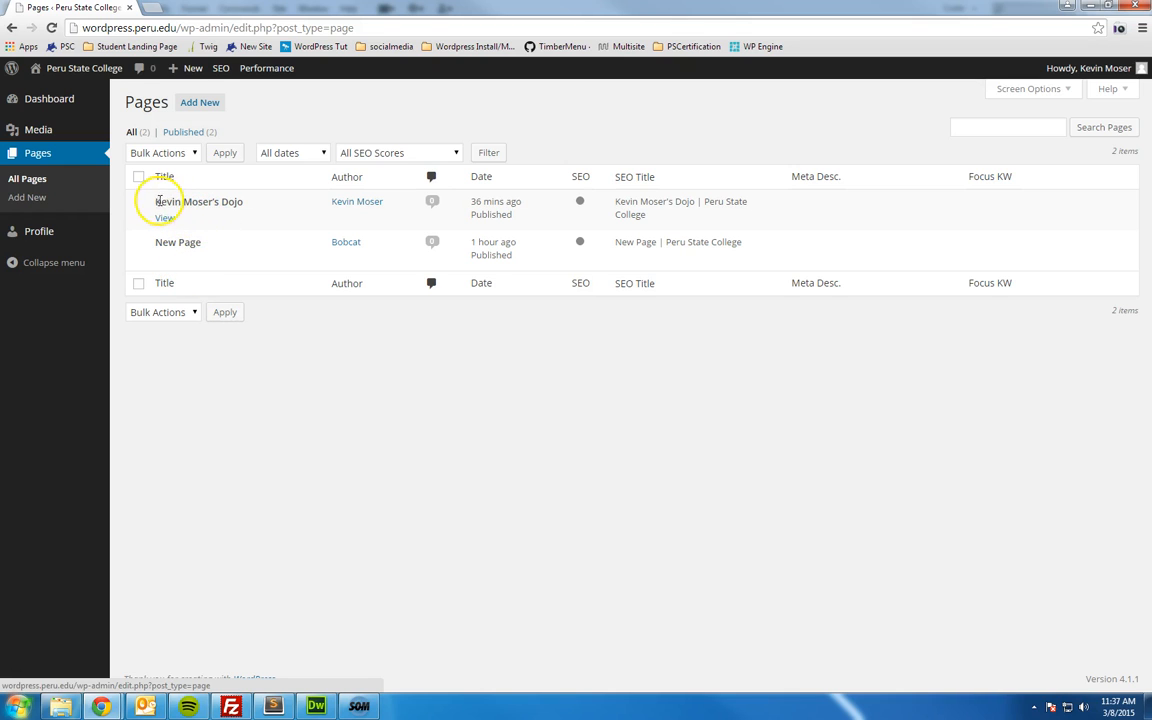
{"action": "left_click_drag", "start_coordinate": [157, 201], "coordinate": [181, 201]}
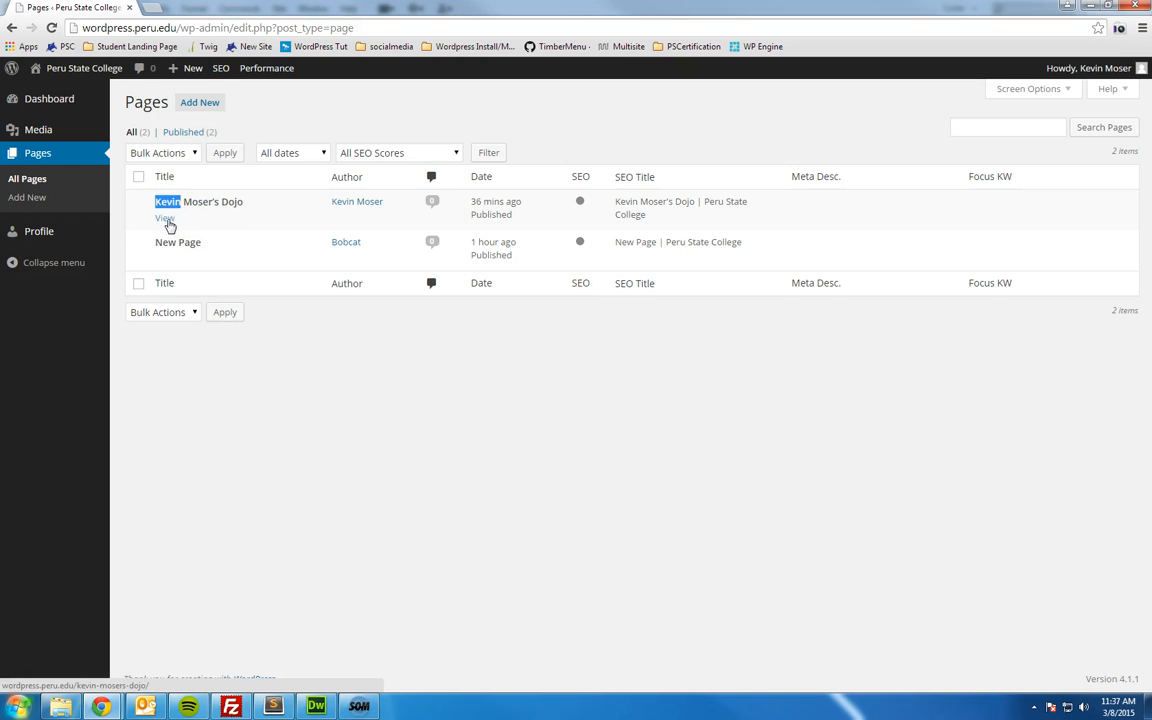
{"action": "left_click", "coordinate": [190, 205]}
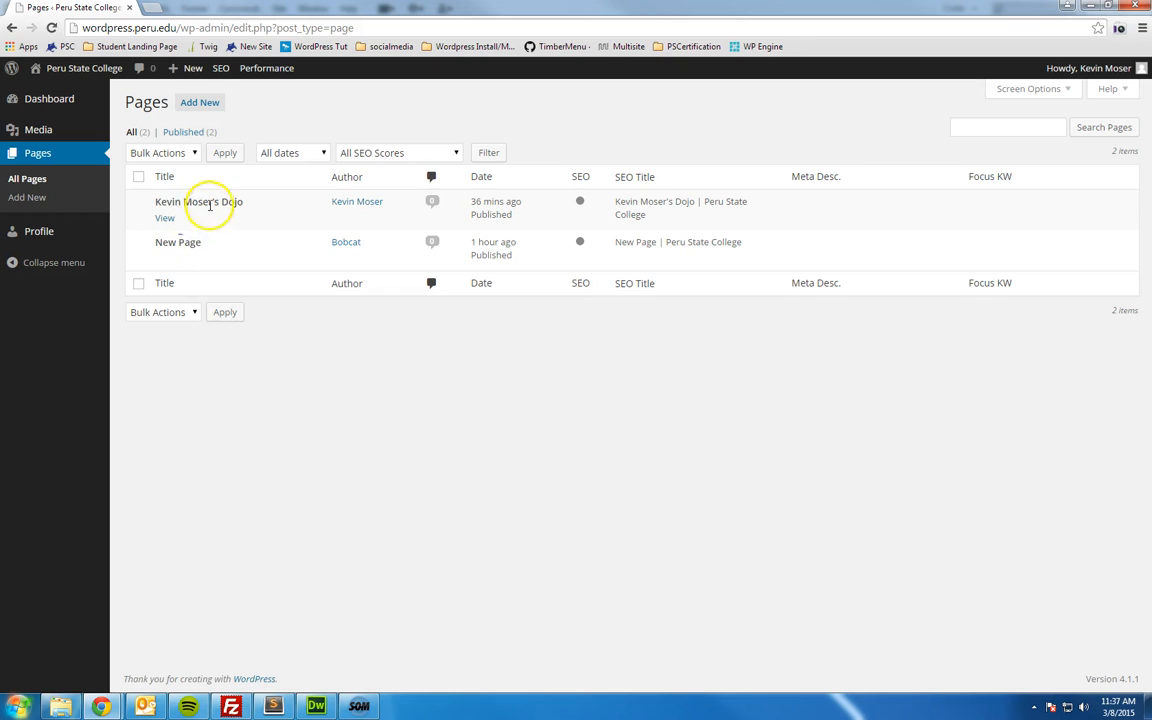
{"action": "left_click", "coordinate": [189, 236]}
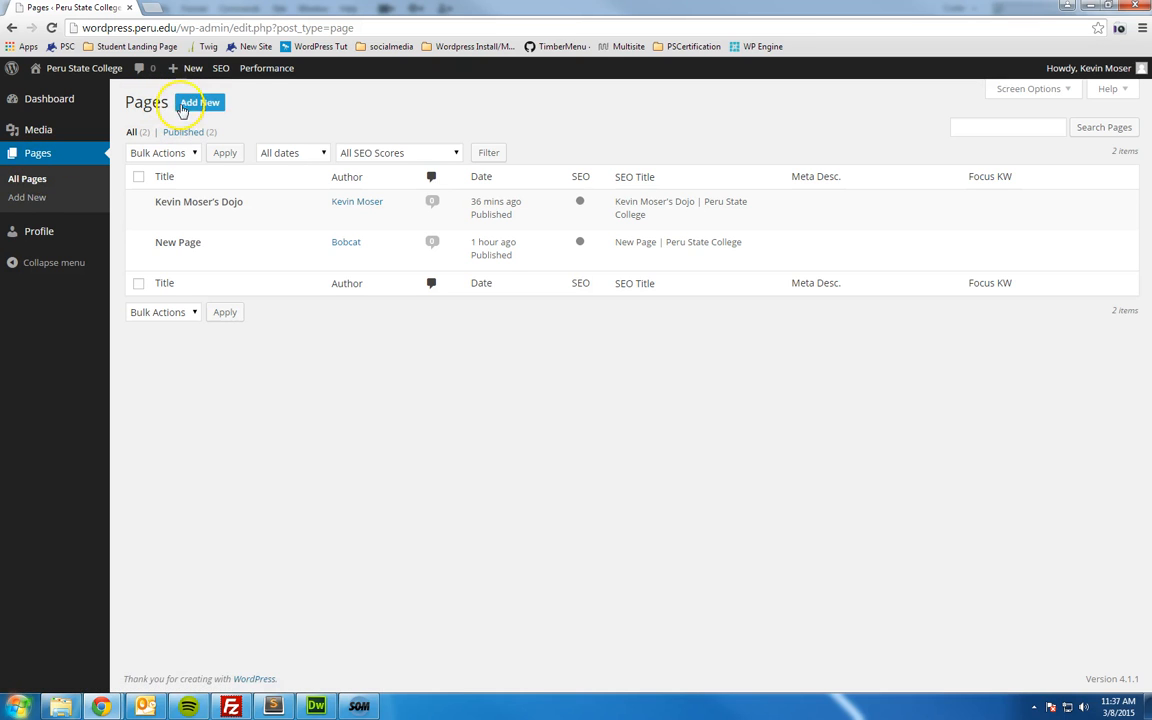
Step: Start a new page and dismiss the Distraction-Free Writing tip
{"action": "mouse_move", "coordinate": [188, 68]}
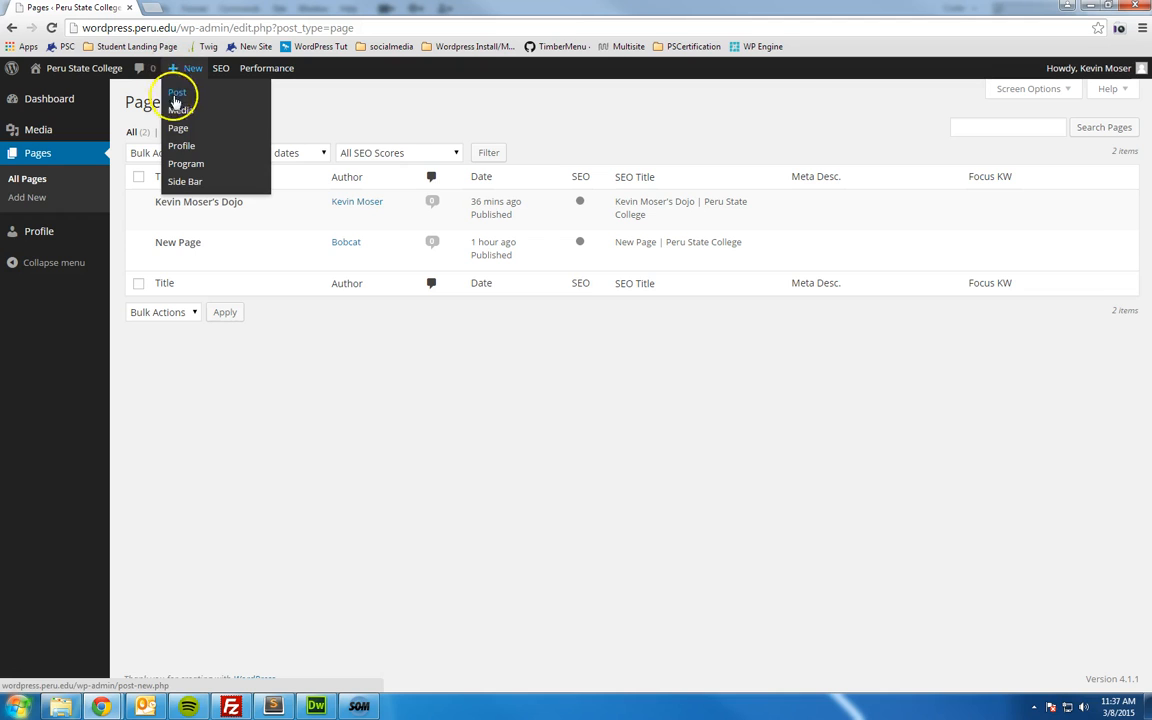
{"action": "left_click", "coordinate": [177, 129]}
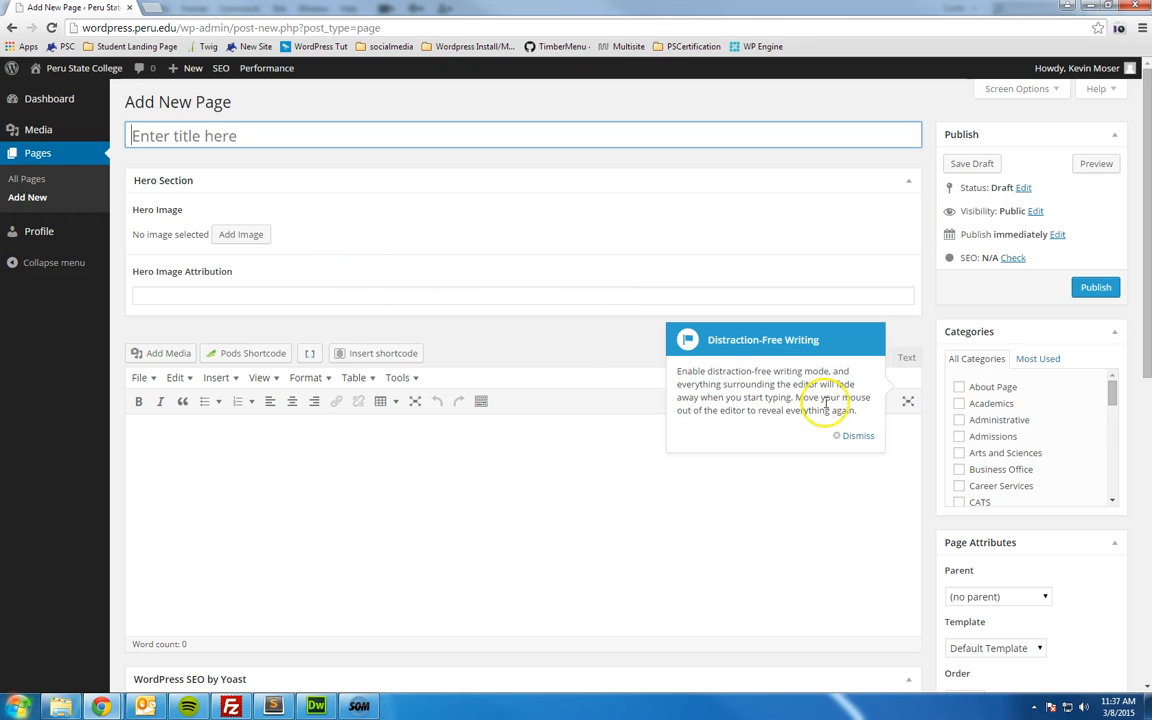
{"action": "left_click", "coordinate": [853, 435]}
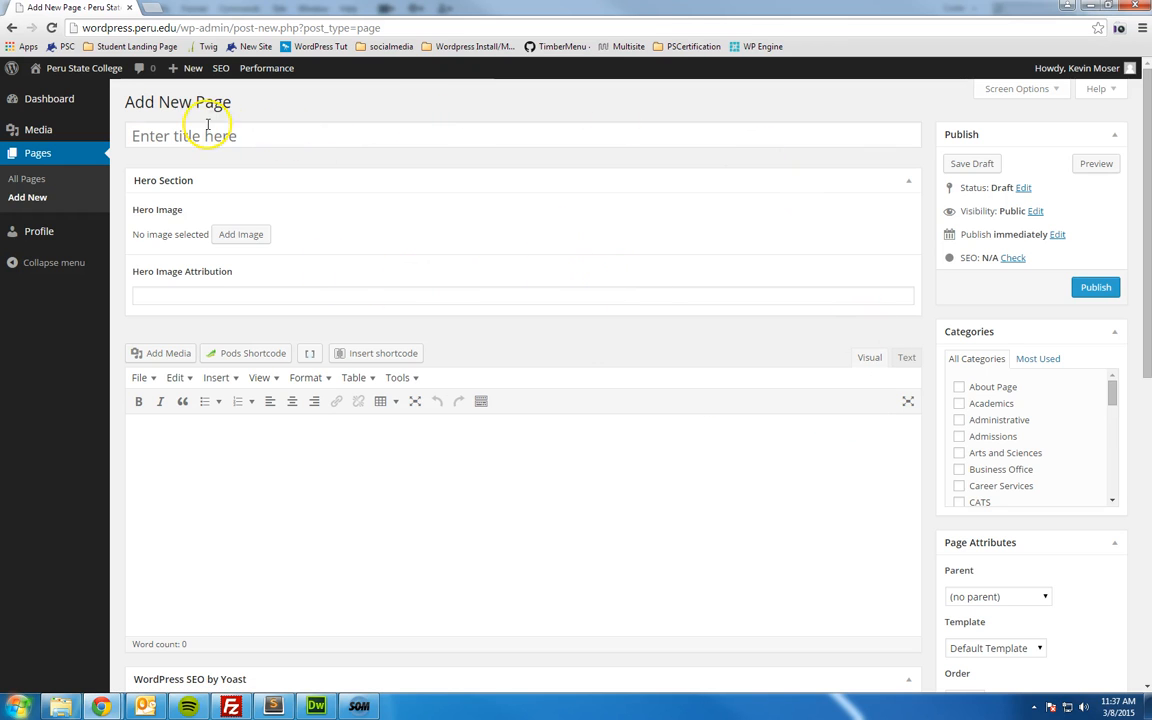
Step: Title the new page "Test Dojo Page"
{"action": "scroll", "coordinate": [780, 283], "scroll_direction": "down", "scroll_amount": 2}
{"action": "scroll", "coordinate": [786, 288], "scroll_direction": "down", "scroll_amount": 7}
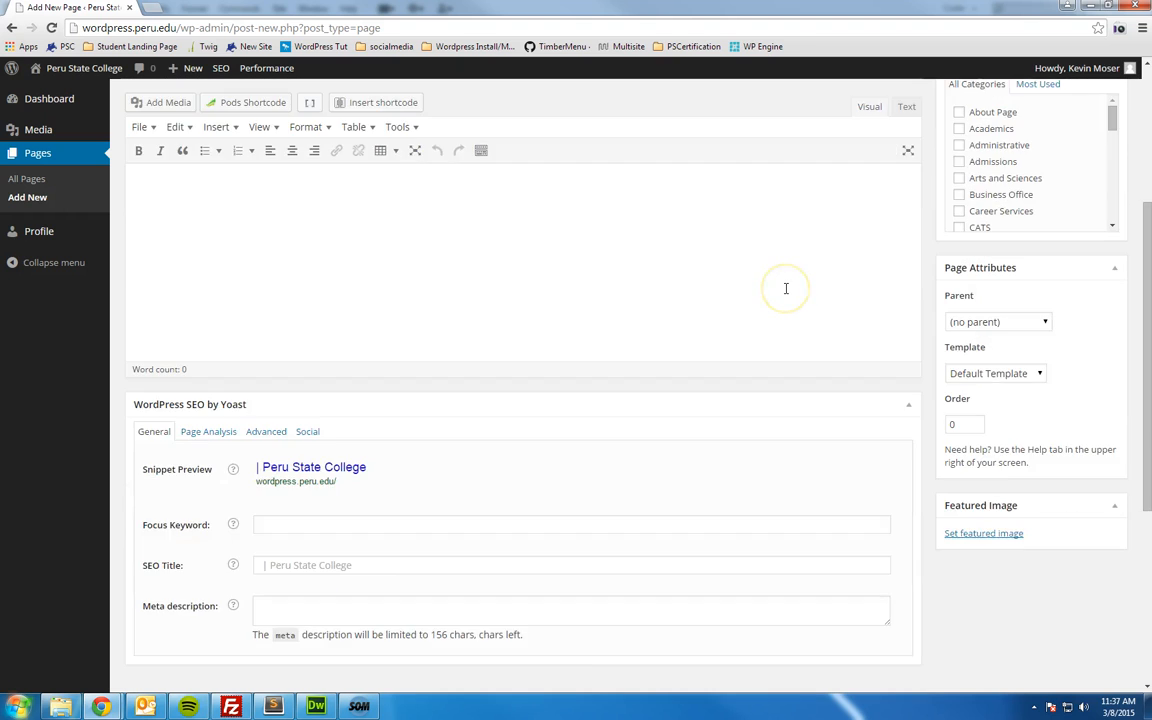
{"action": "scroll", "coordinate": [787, 293], "scroll_direction": "up", "scroll_amount": 2}
{"action": "scroll", "coordinate": [786, 290], "scroll_direction": "up", "scroll_amount": 7}
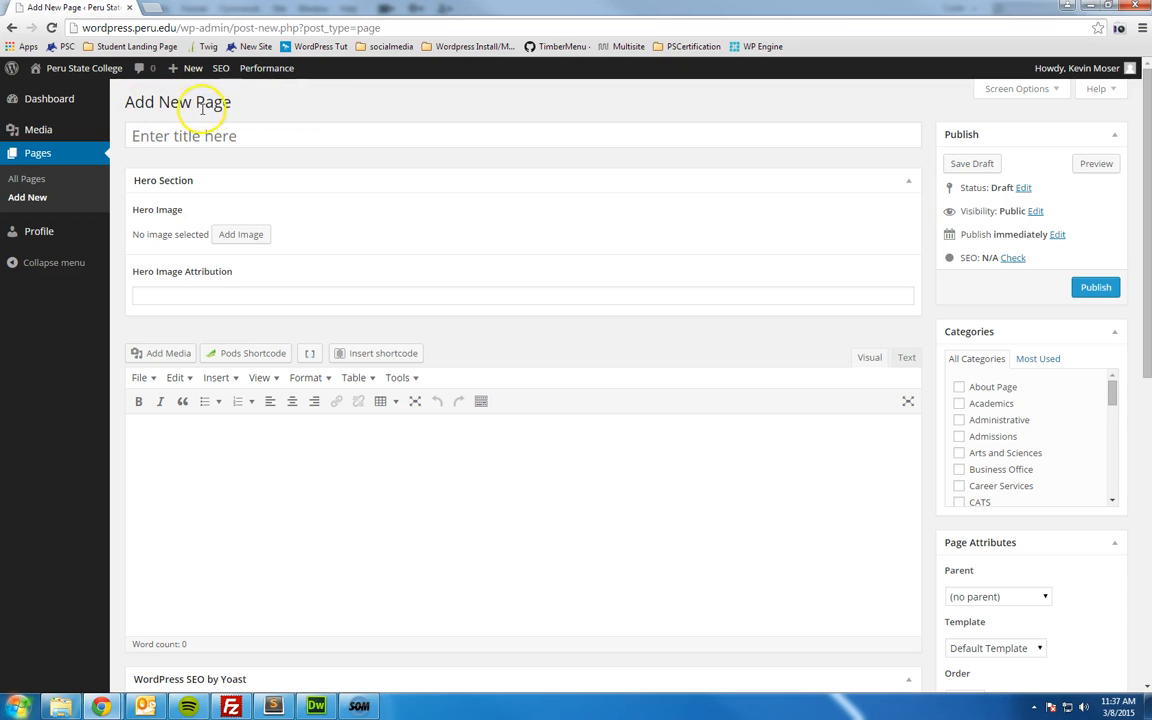
{"action": "left_click", "coordinate": [249, 139]}
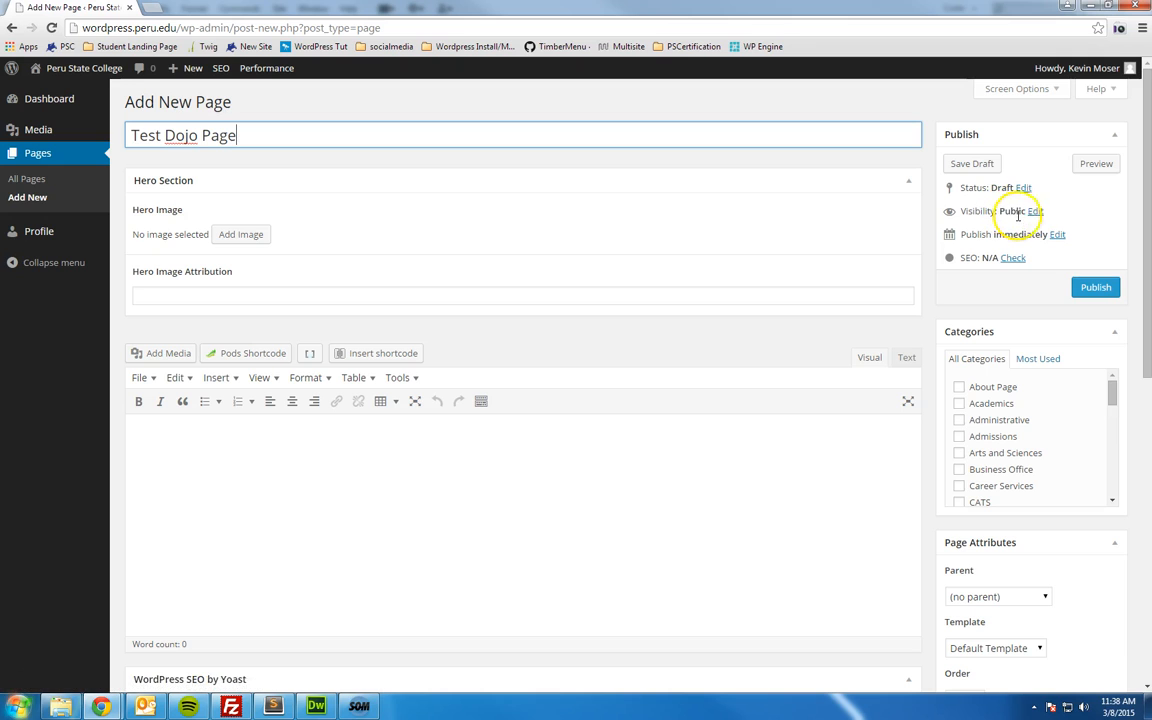
{"action": "left_click", "coordinate": [970, 211]}
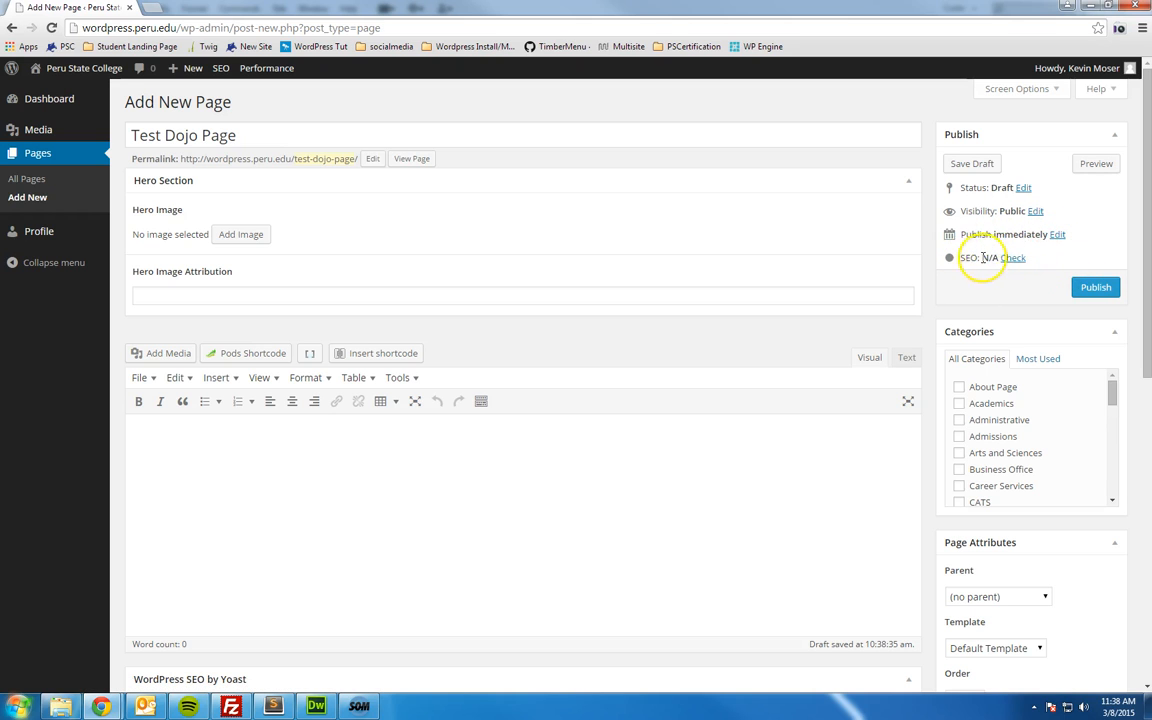
Step: Publish the Test Dojo Page with public visibility and no parent page
{"action": "scroll", "coordinate": [915, 229], "scroll_direction": "down", "scroll_amount": 5}
{"action": "scroll", "coordinate": [470, 450], "scroll_direction": "up", "scroll_amount": 4}
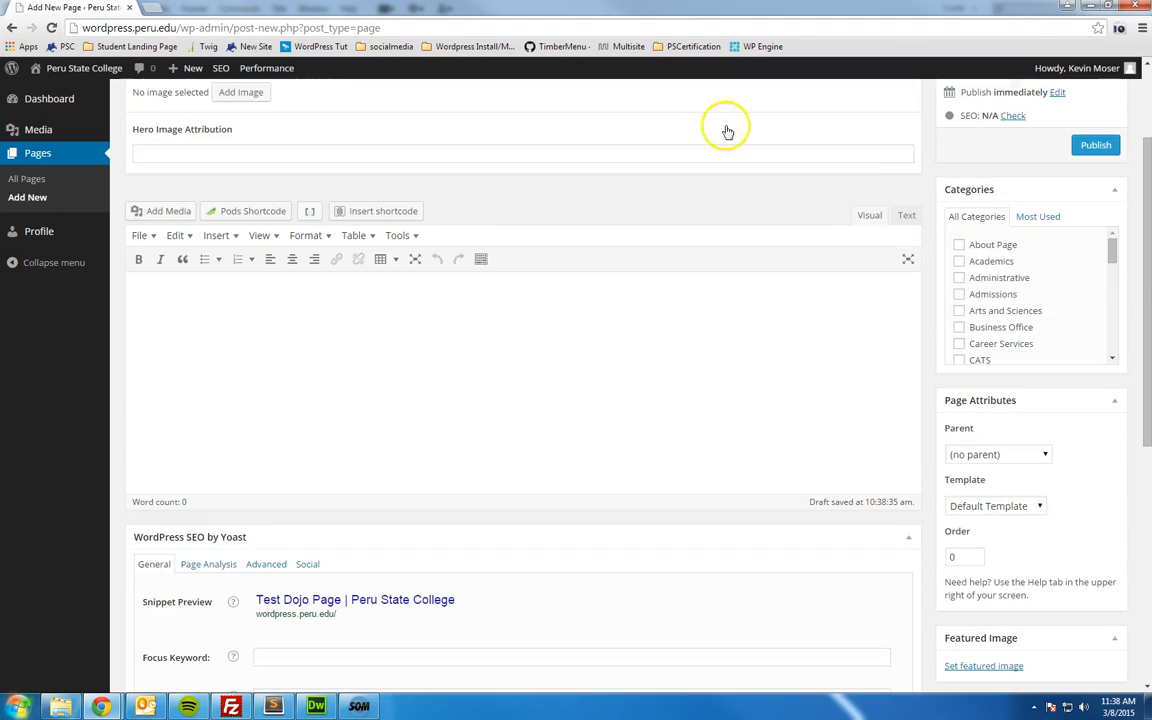
{"action": "scroll", "coordinate": [727, 131], "scroll_direction": "up", "scroll_amount": 2}
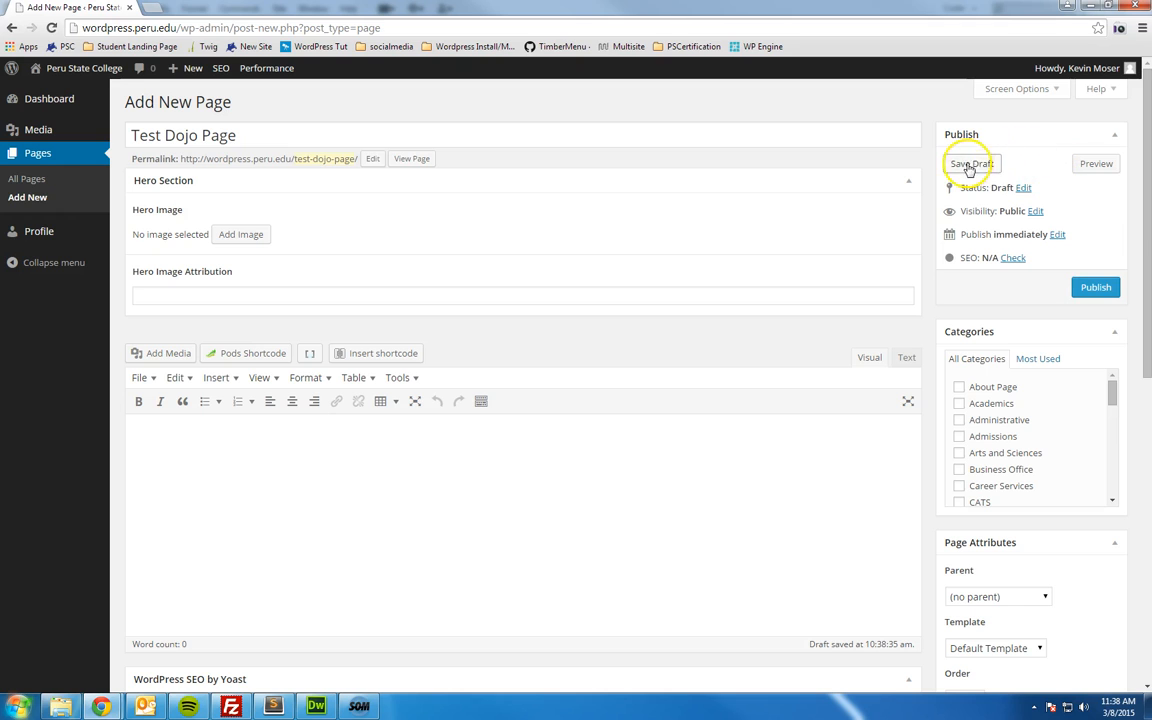
{"action": "left_click", "coordinate": [1097, 287]}
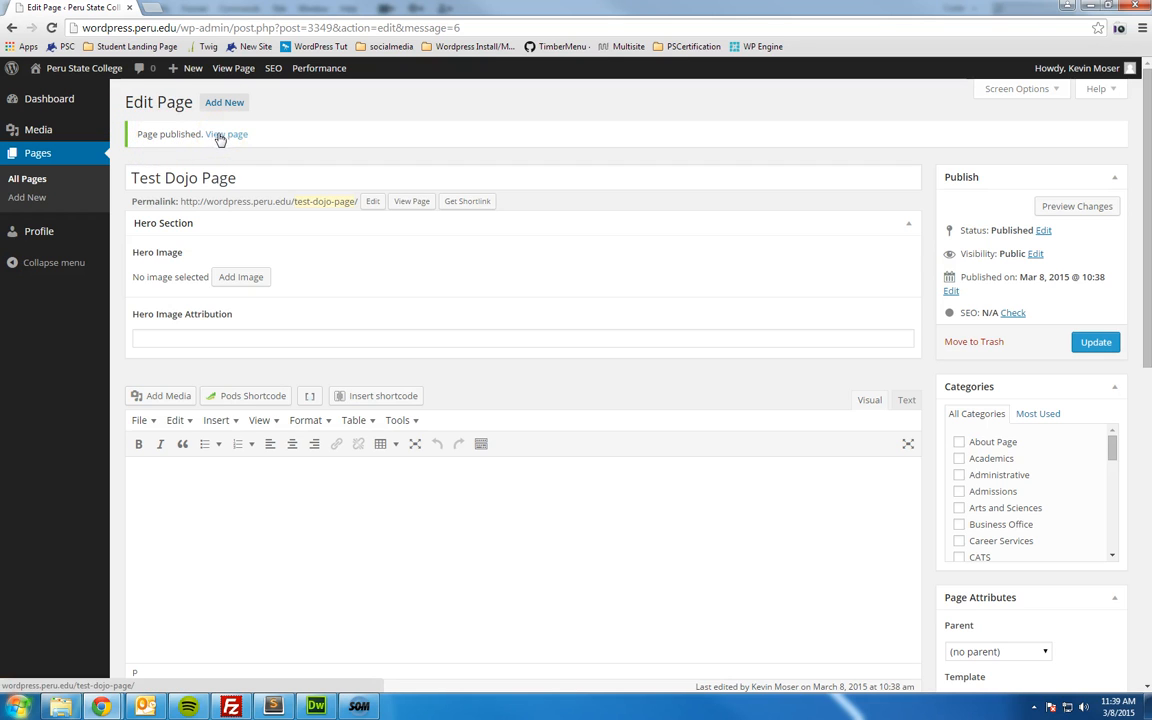
Step: Open the published Test Dojo Page in a separate browser tab and check its title heading
{"action": "middle_click", "coordinate": [232, 70]}
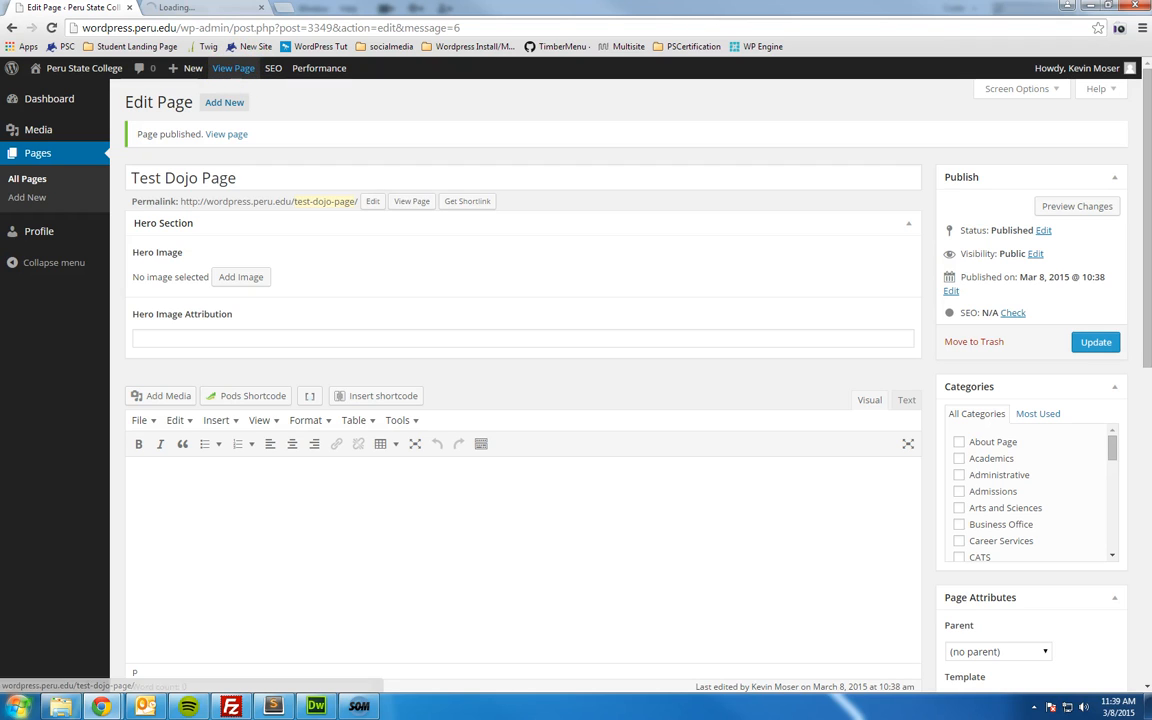
{"action": "left_click", "coordinate": [205, 8]}
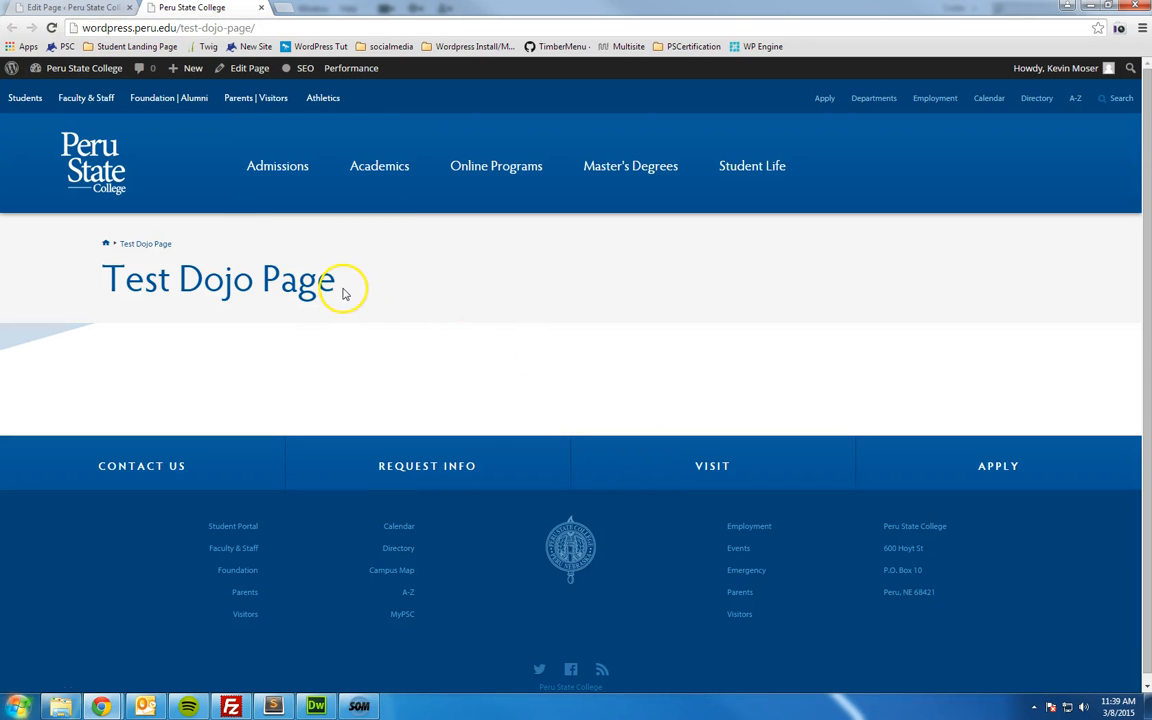
{"action": "left_click_drag", "start_coordinate": [336, 284], "coordinate": [101, 288]}
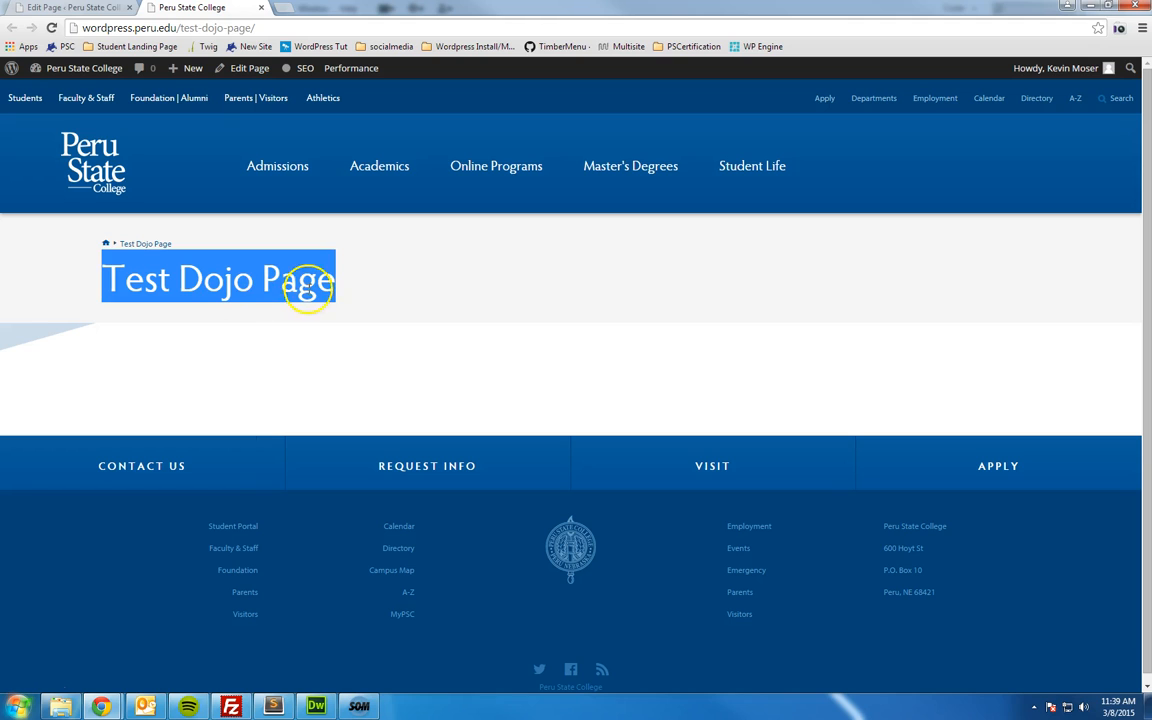
{"action": "left_click", "coordinate": [347, 289]}
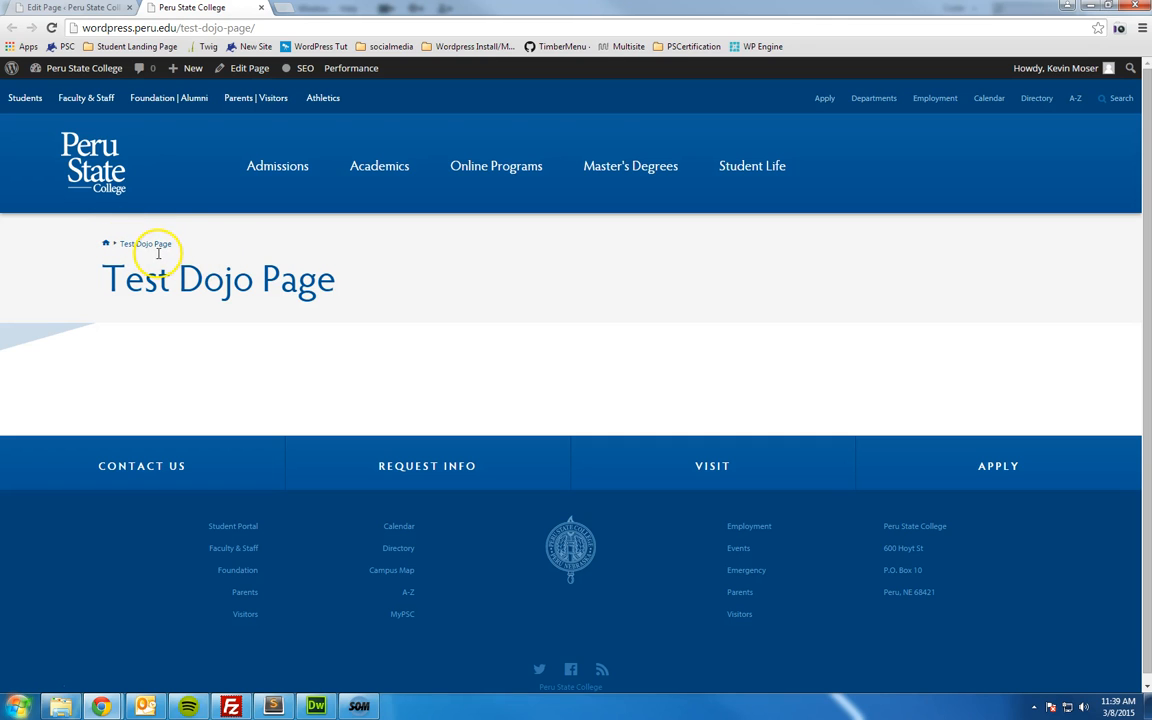
Step: Reopen the editor from the live Test Dojo Page and close the original editor's browser tab
{"action": "left_click", "coordinate": [95, 8]}
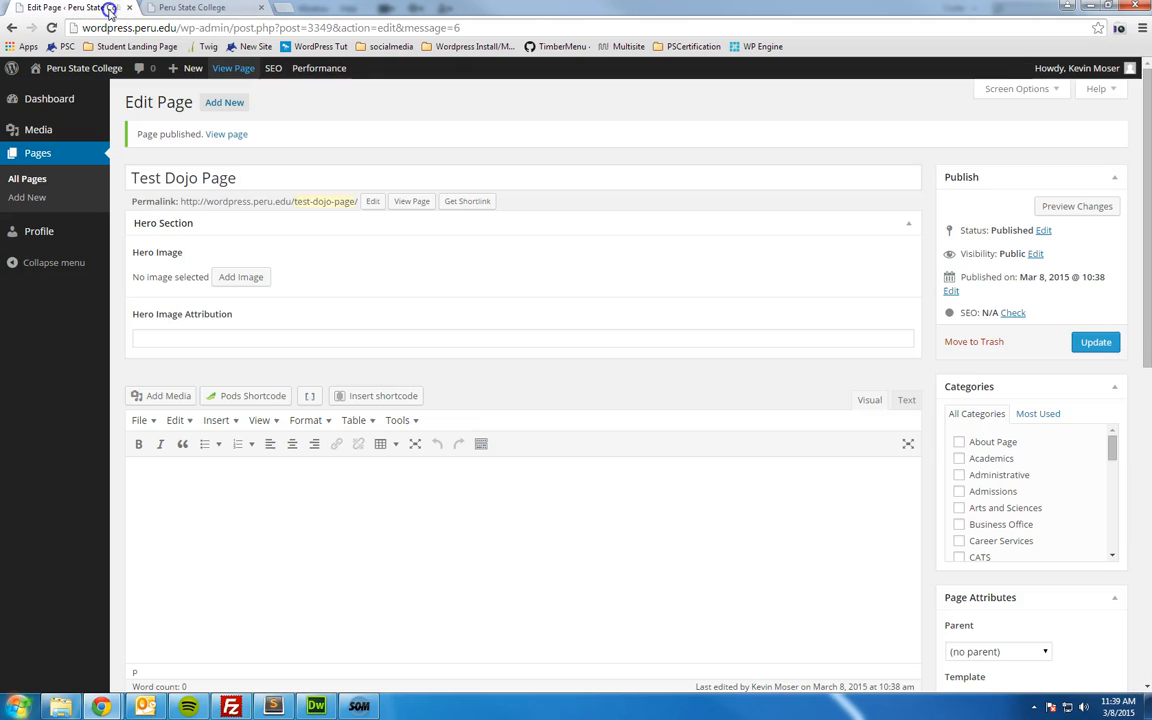
{"action": "left_click", "coordinate": [252, 14]}
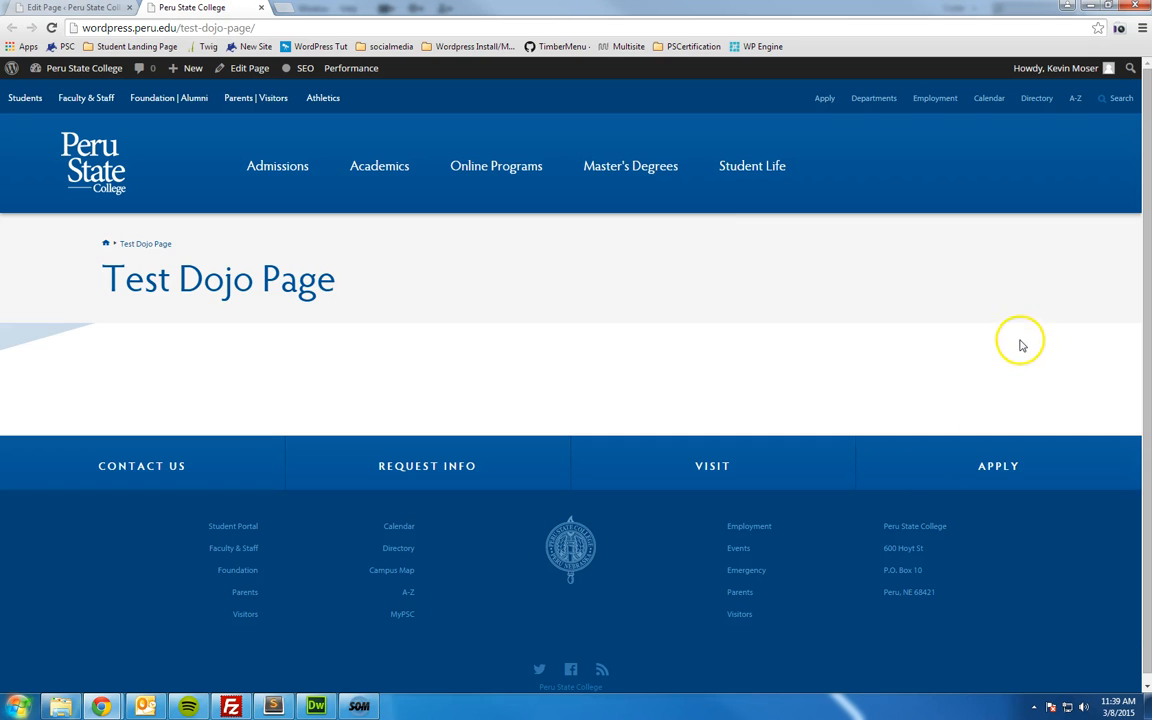
{"action": "left_click", "coordinate": [250, 68]}
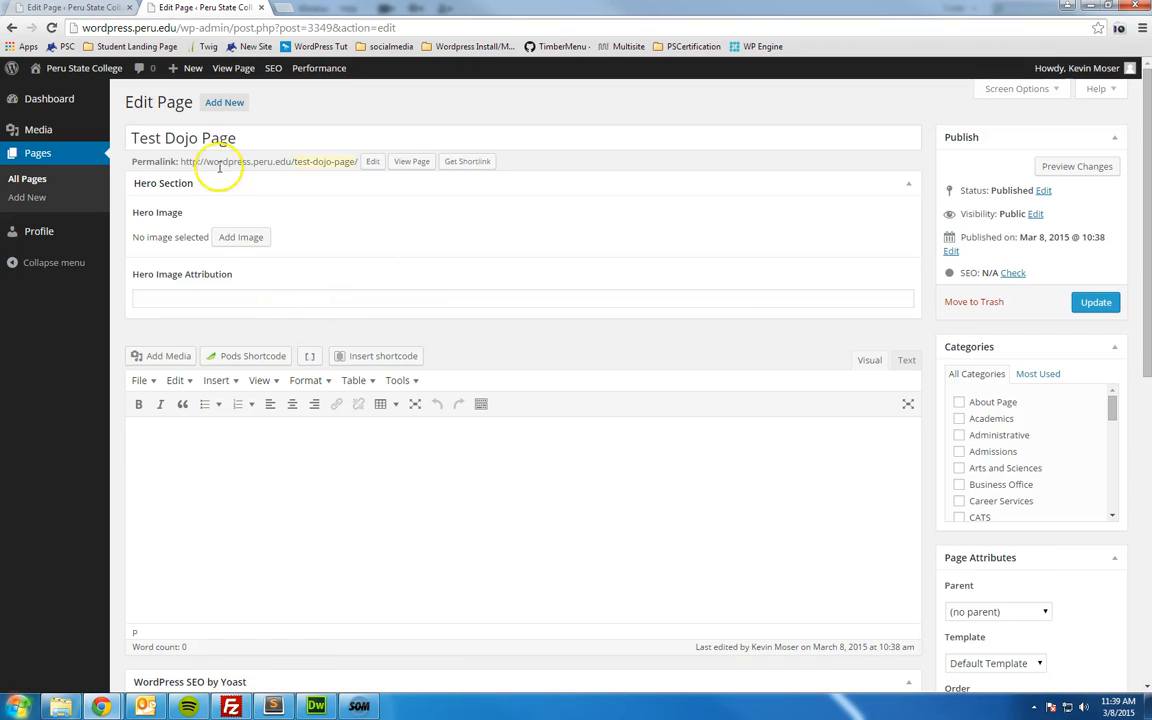
{"action": "left_click", "coordinate": [129, 7]}
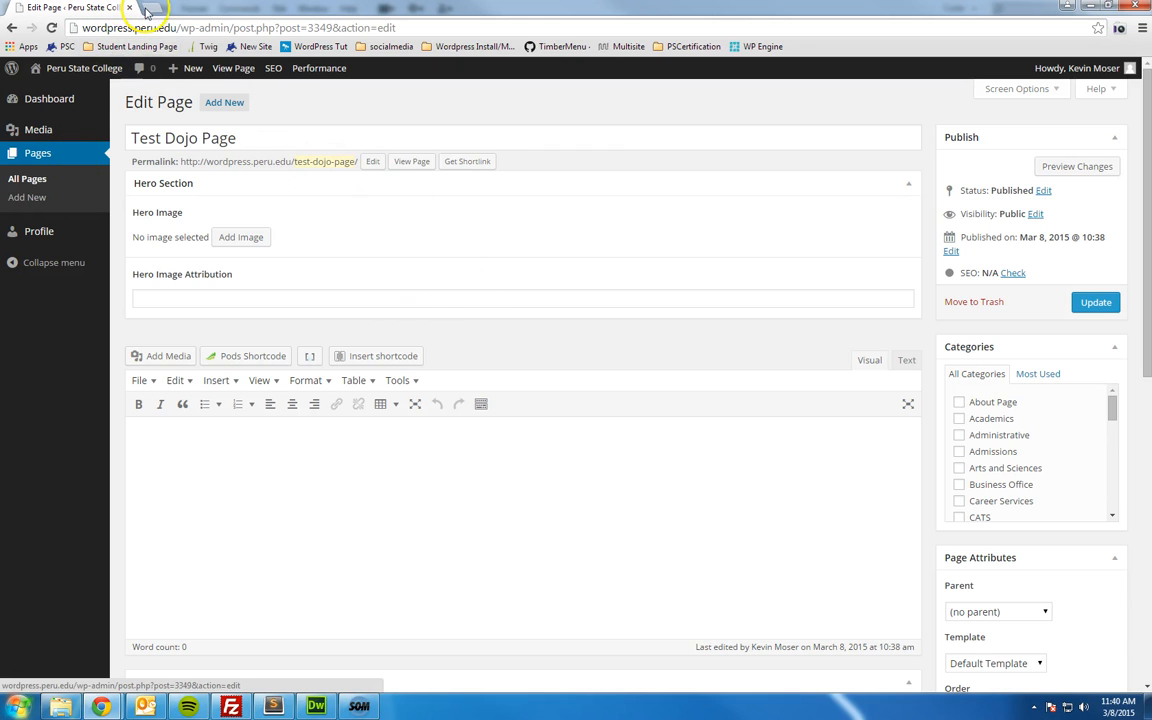
Step: Open the live Test Dojo Page in a second browser tab and compare it with the page editor
{"action": "middle_click", "coordinate": [233, 68]}
{"action": "left_click", "coordinate": [178, 8]}
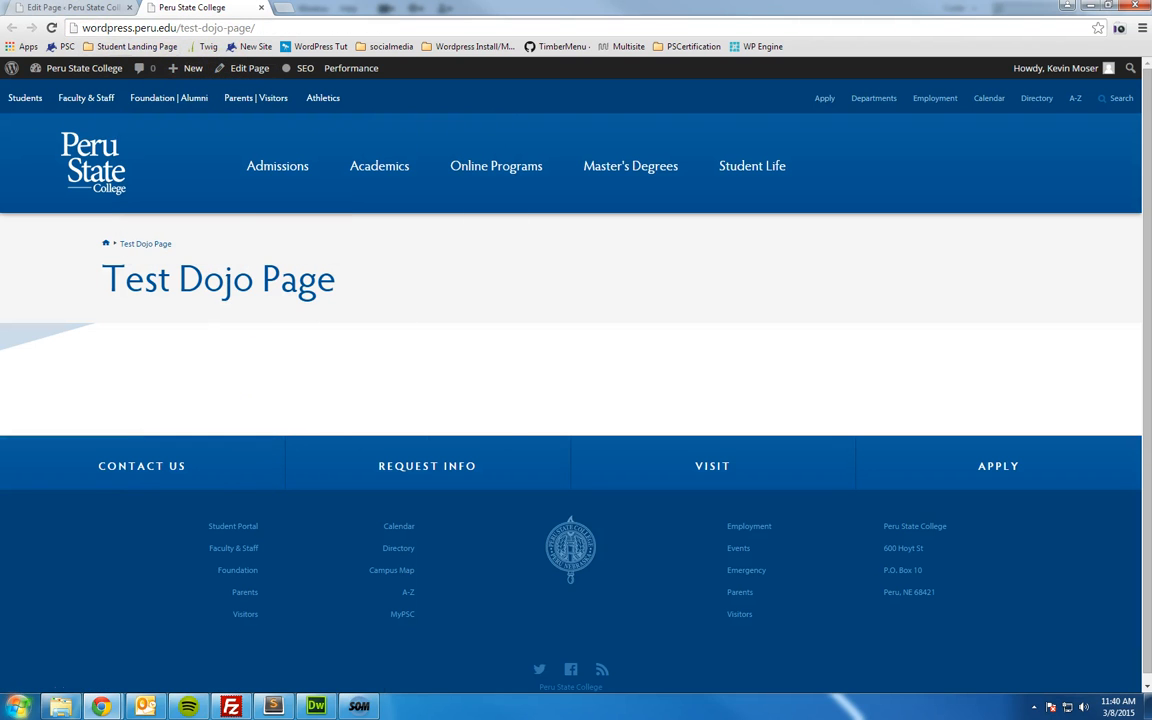
{"action": "left_click", "coordinate": [75, 7]}
{"action": "left_click", "coordinate": [195, 8]}
{"action": "left_click", "coordinate": [75, 7]}
{"action": "left_click", "coordinate": [160, 8]}
{"action": "left_click", "coordinate": [57, 9]}
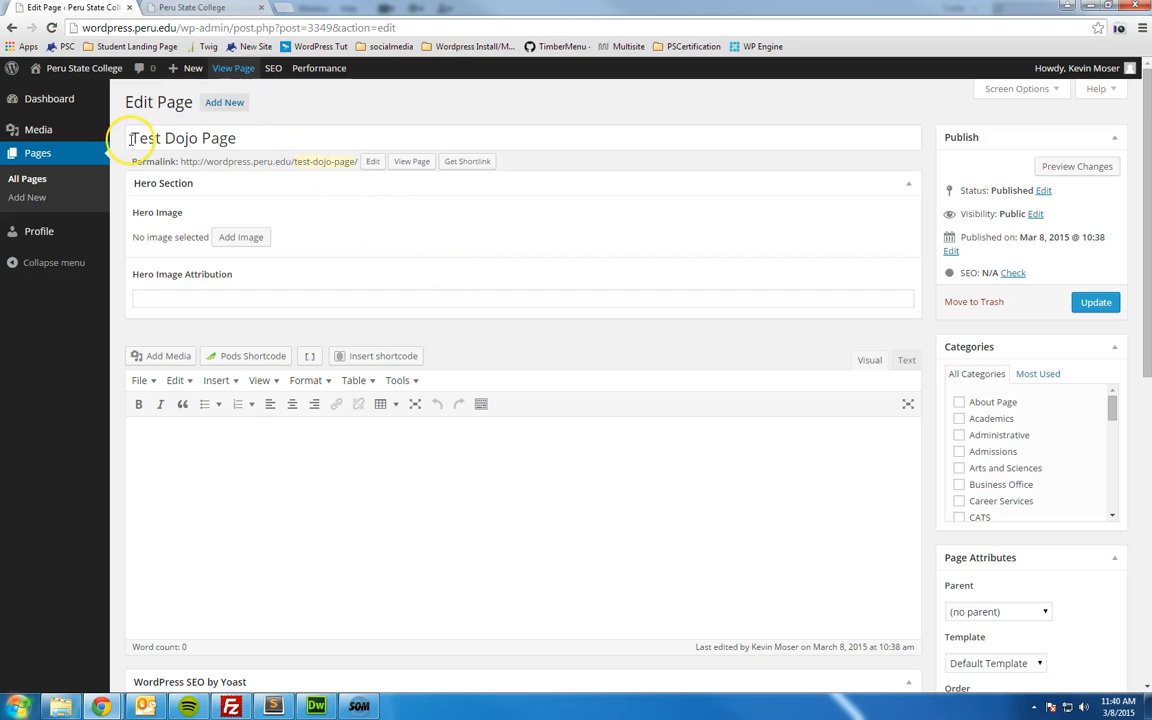
{"action": "left_click", "coordinate": [171, 12]}
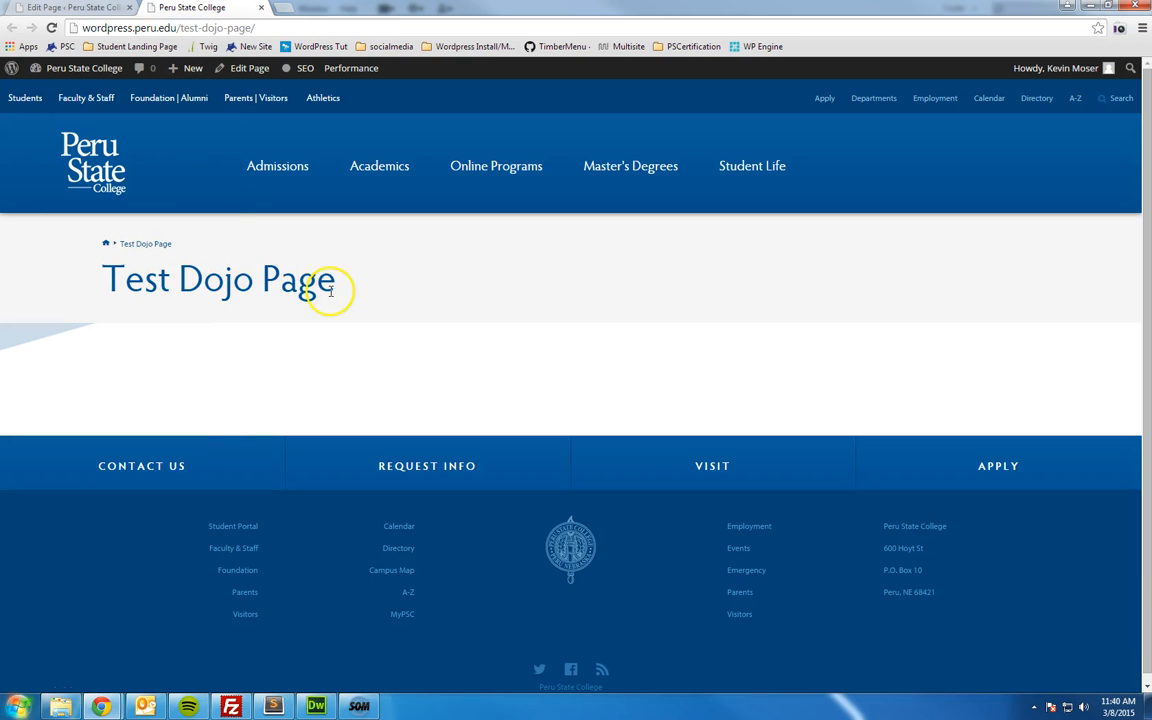
{"action": "left_click", "coordinate": [41, 9]}
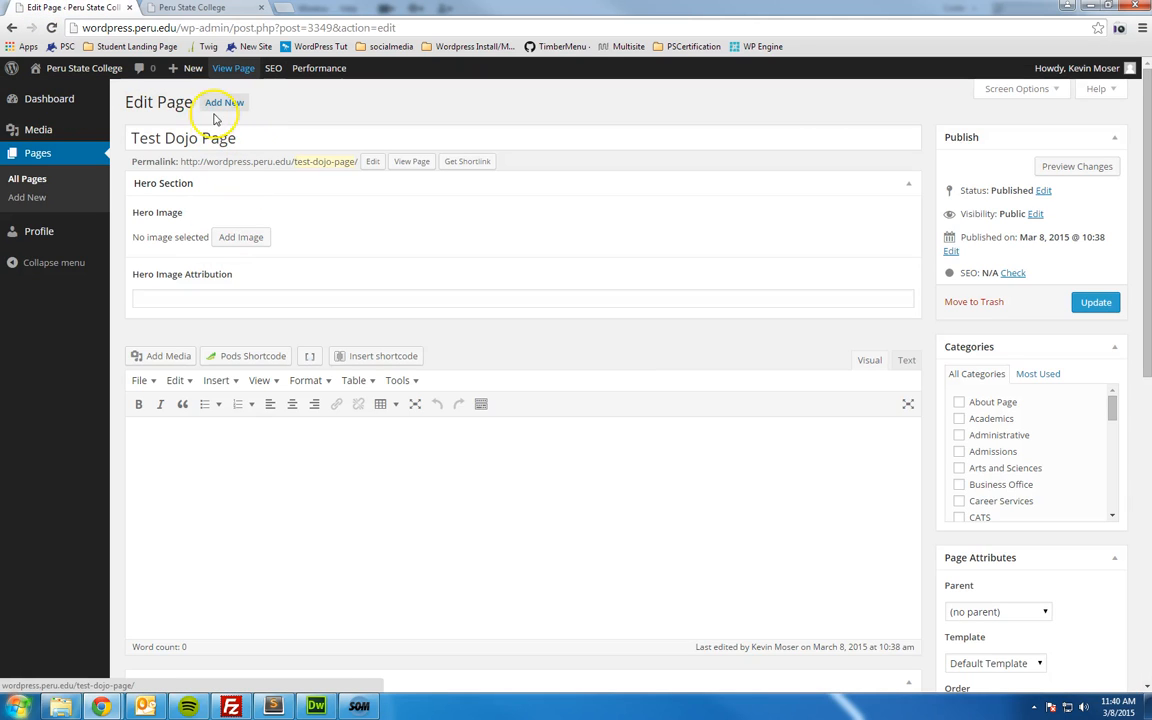
Step: Enter "Test test test test" as the body text of the Test Dojo Page and update the page
{"action": "scroll", "coordinate": [219, 154], "scroll_direction": "down", "scroll_amount": 1}
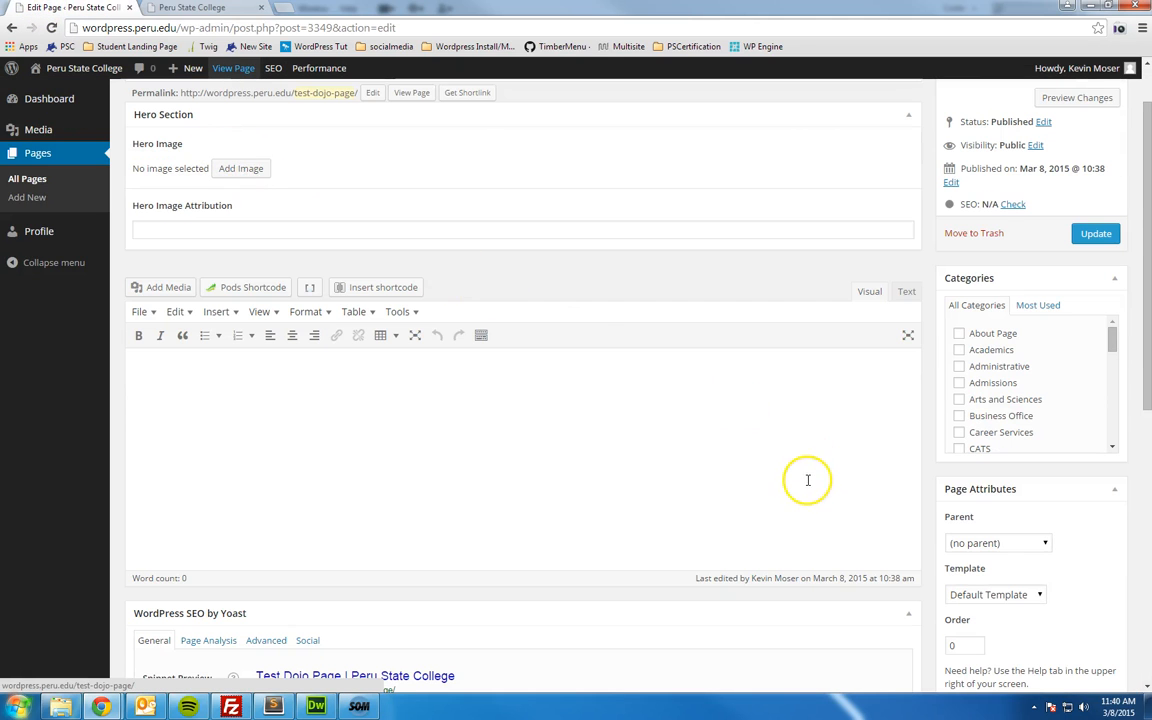
{"action": "scroll", "coordinate": [805, 478], "scroll_direction": "up", "scroll_amount": 1}
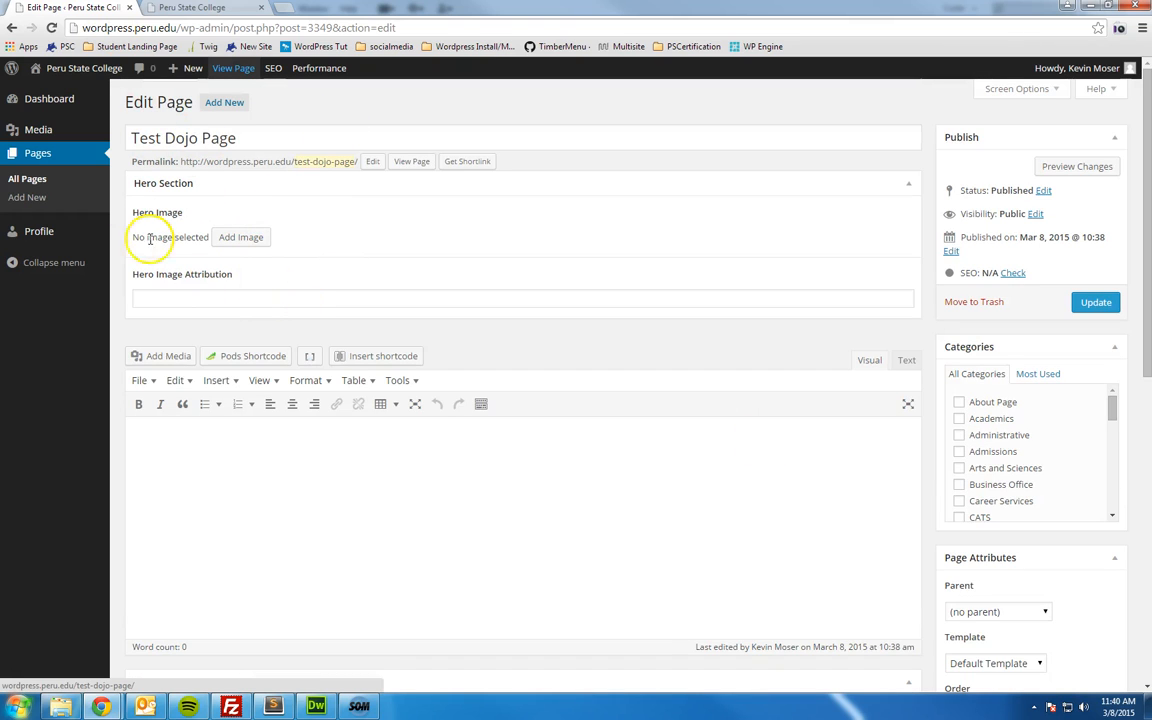
{"action": "left_click", "coordinate": [158, 439]}
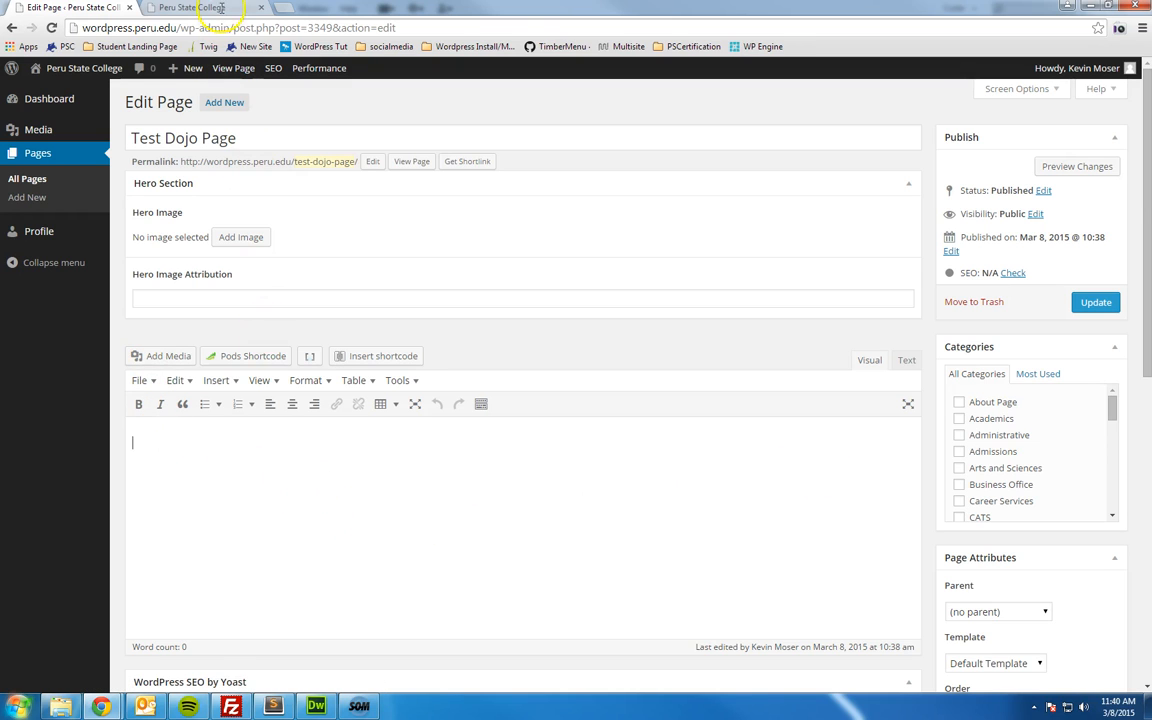
{"action": "left_click", "coordinate": [230, 68]}
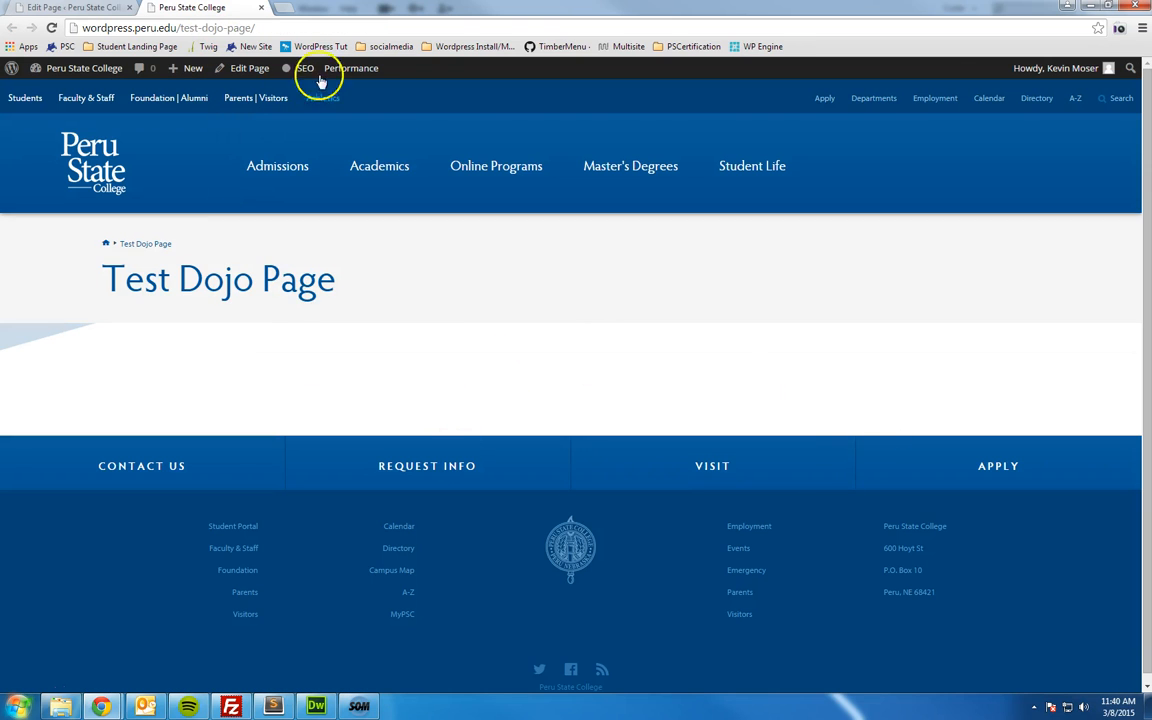
{"action": "left_click", "coordinate": [40, 8]}
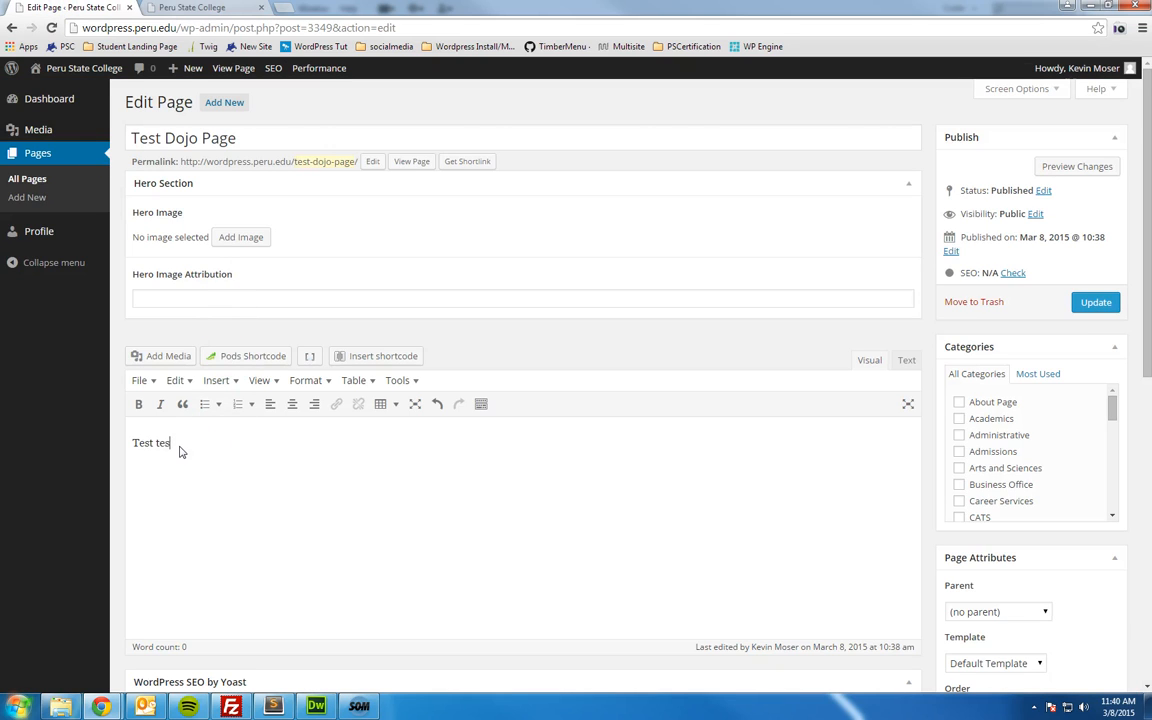
{"action": "type", "text": "t e"}
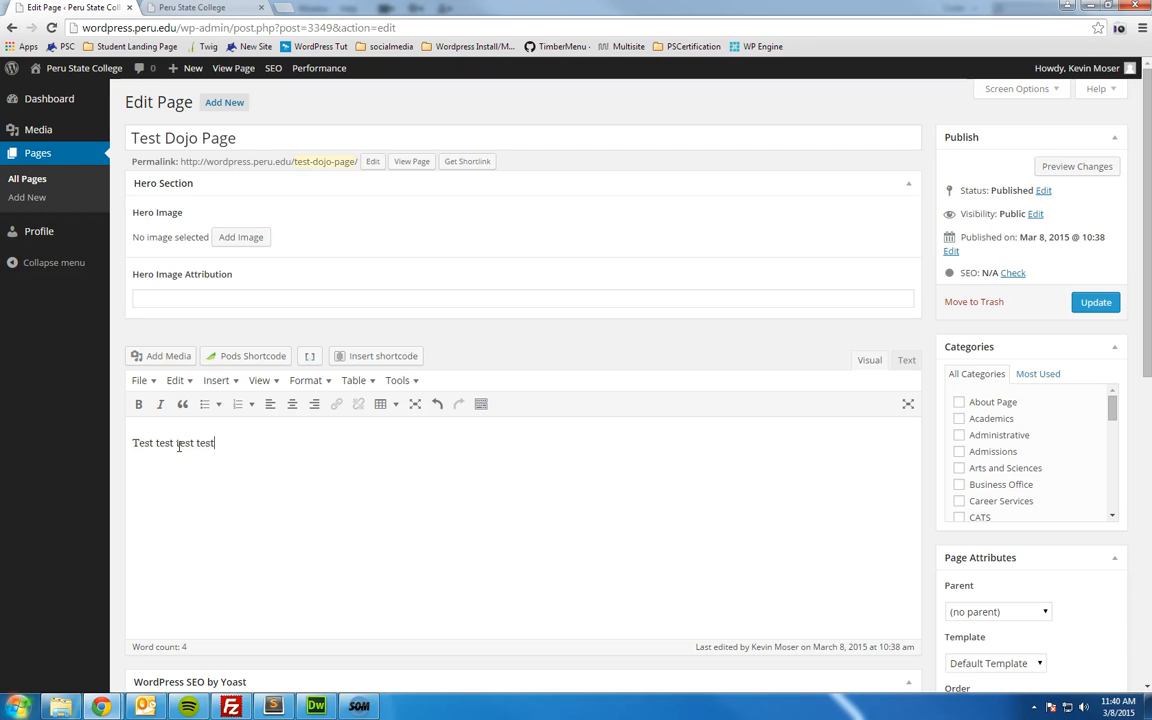
{"action": "left_click", "coordinate": [1096, 302]}
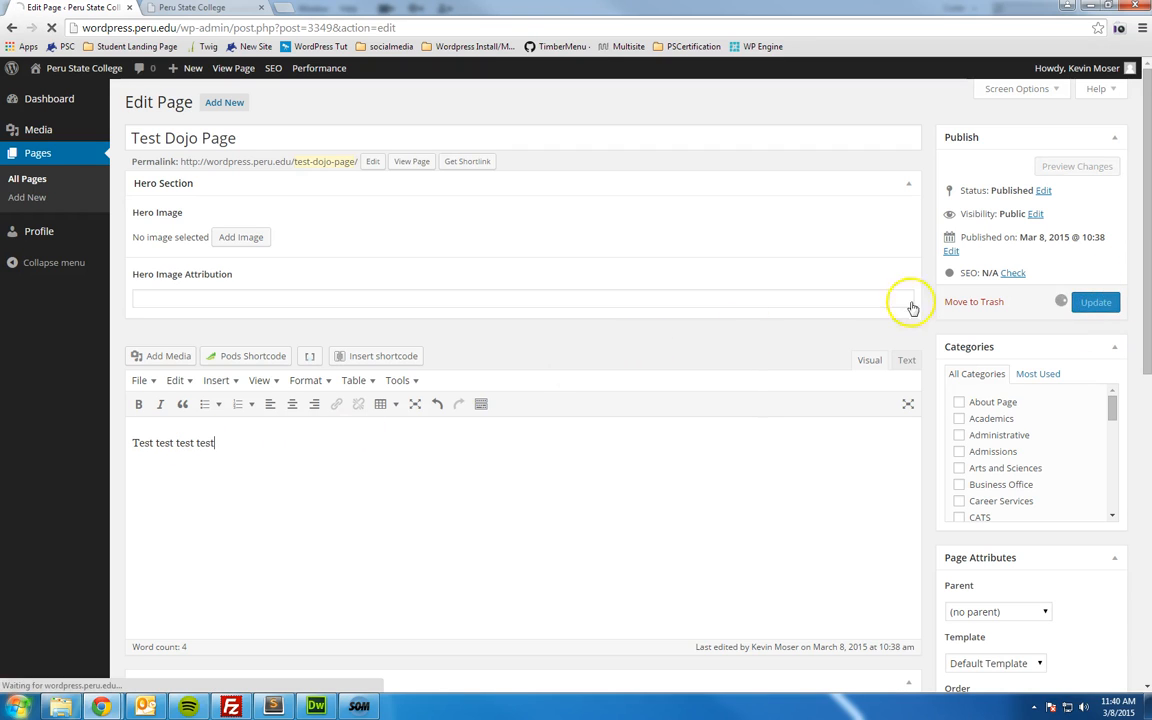
Step: Refresh the live Test Dojo Page in the second browser tab and compare its body text with the editor
{"action": "left_click", "coordinate": [205, 9]}
{"action": "key", "text": "F5"}
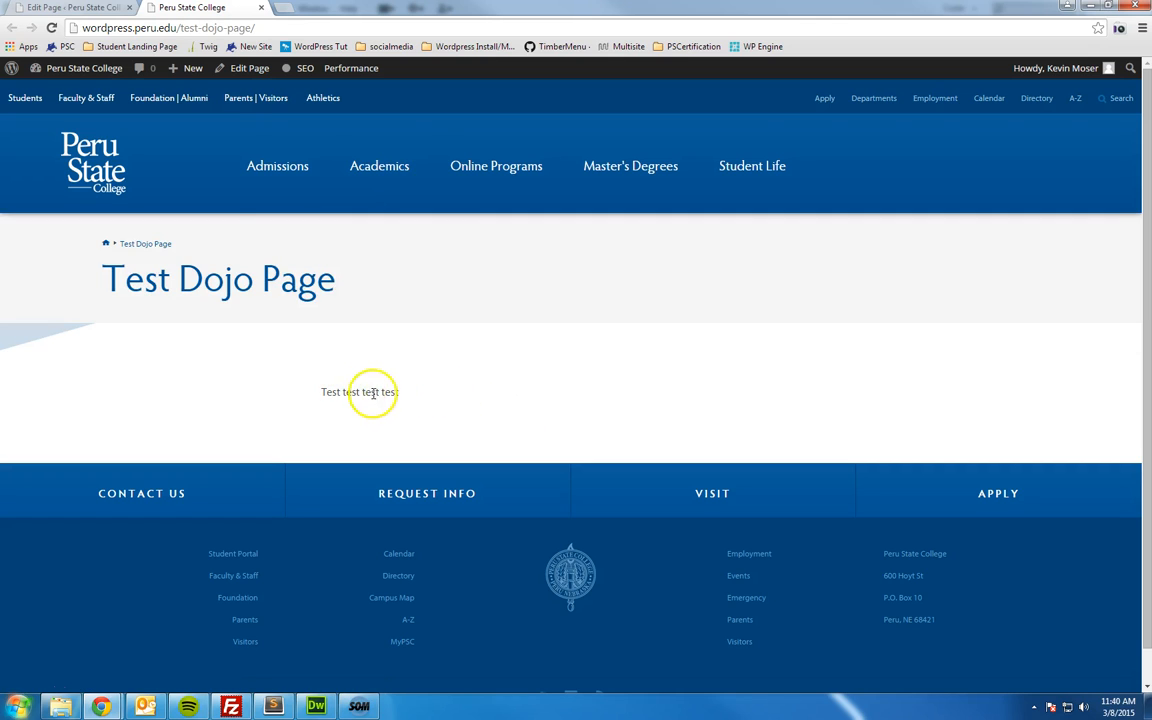
{"action": "left_click", "coordinate": [43, 10]}
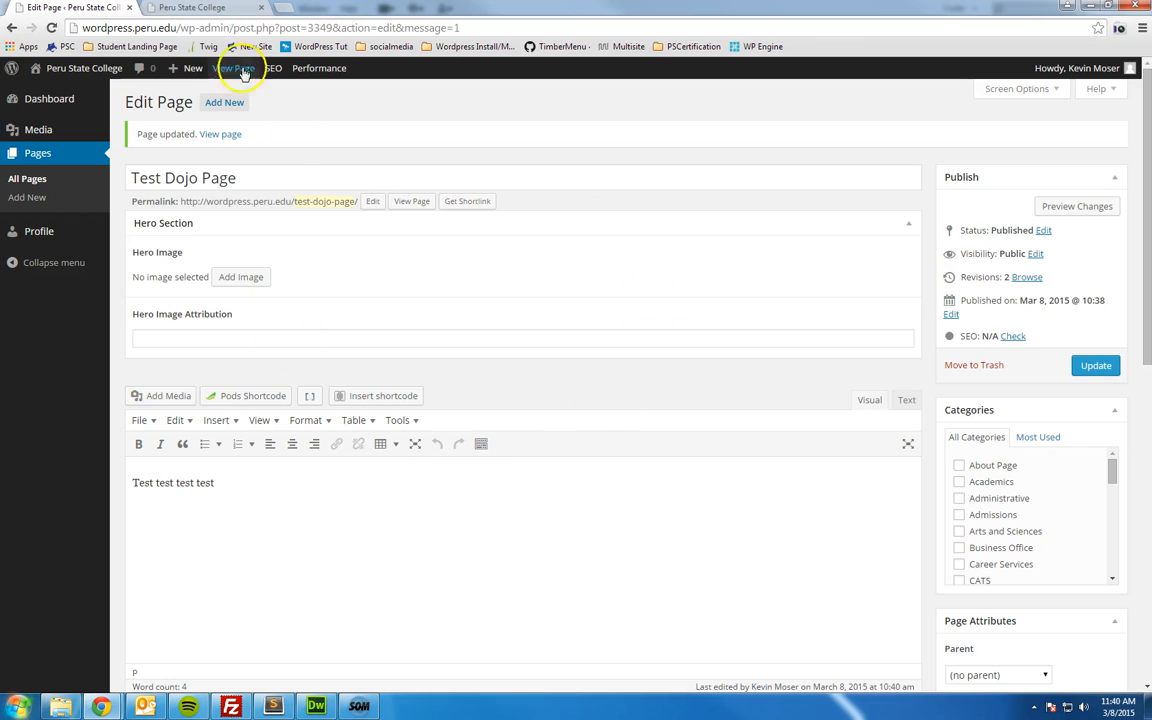
{"action": "left_click", "coordinate": [215, 10]}
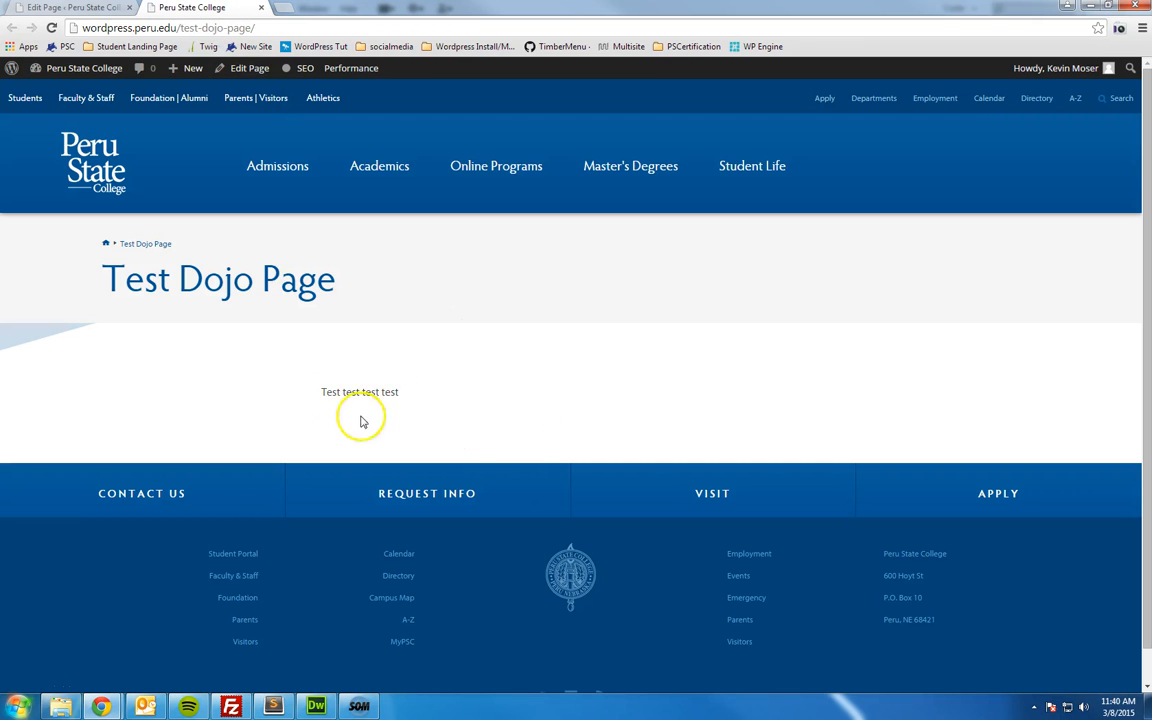
Step: Return to the Test Dojo Page editor and examine the body editor and the complete list of page categories
{"action": "left_click", "coordinate": [80, 8]}
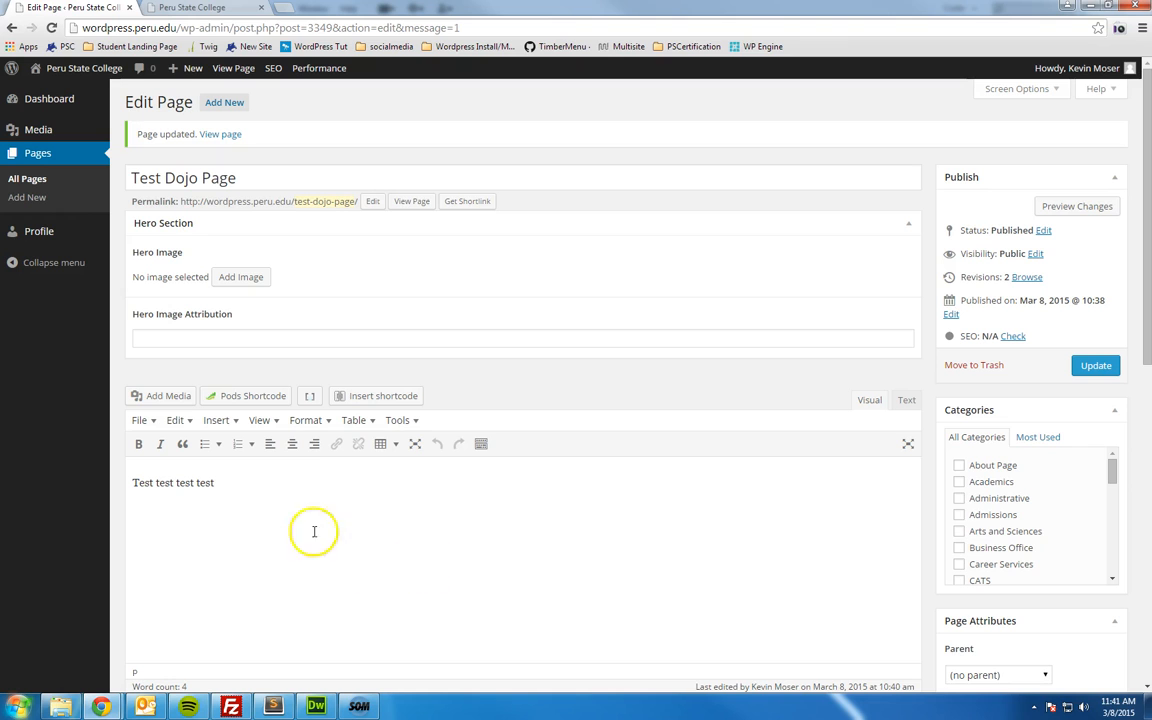
{"action": "scroll", "coordinate": [242, 468], "scroll_direction": "down", "scroll_amount": 2}
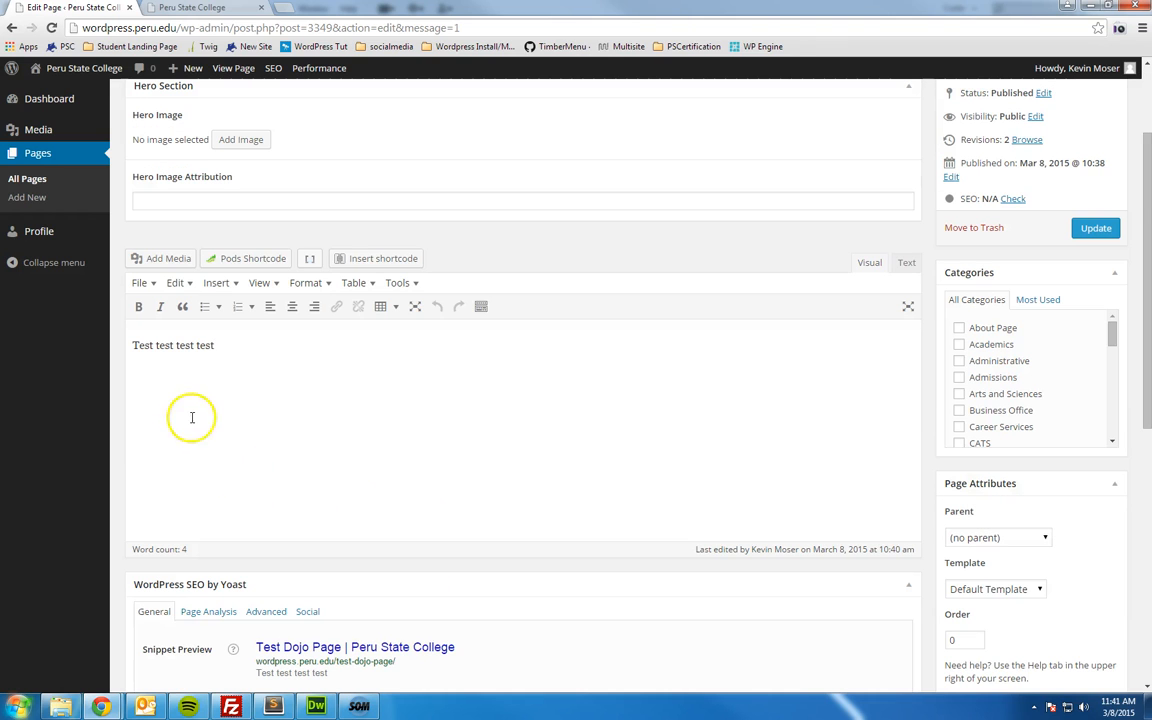
{"action": "scroll", "coordinate": [275, 324], "scroll_direction": "up", "scroll_amount": 1}
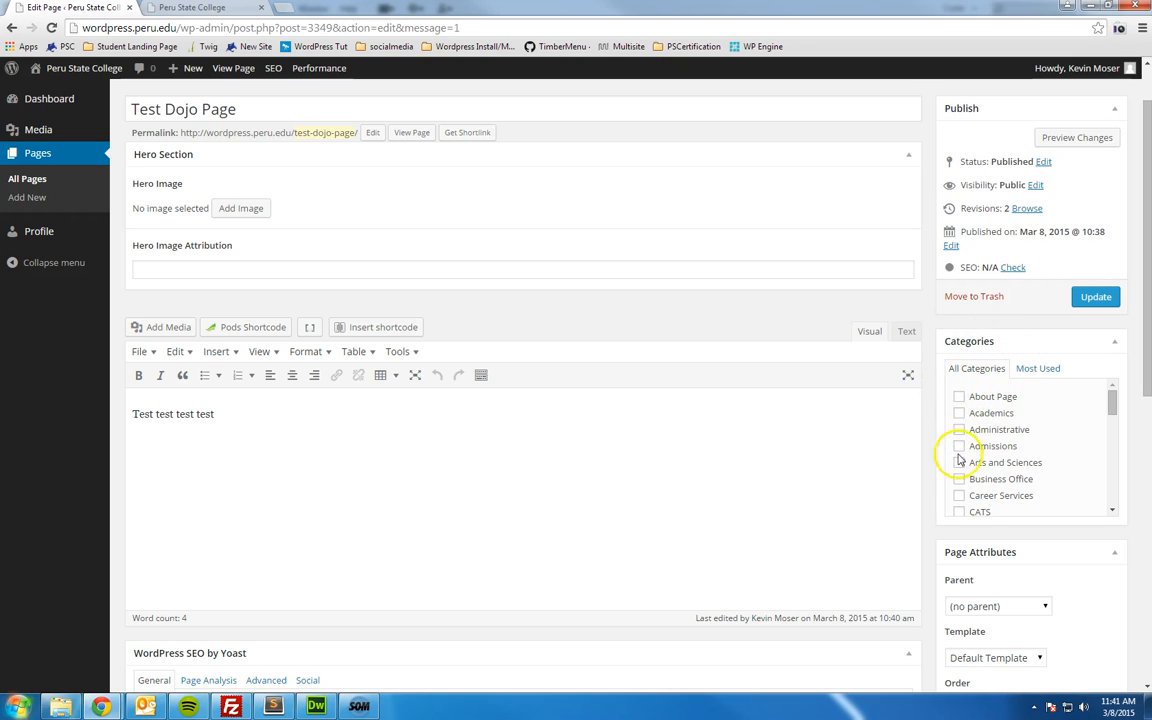
{"action": "mouse_move", "coordinate": [1111, 399]}
{"action": "left_mouse_down"}
{"action": "mouse_move", "coordinate": [1113, 506]}
{"action": "mouse_move", "coordinate": [1111, 381]}
{"action": "left_mouse_up"}
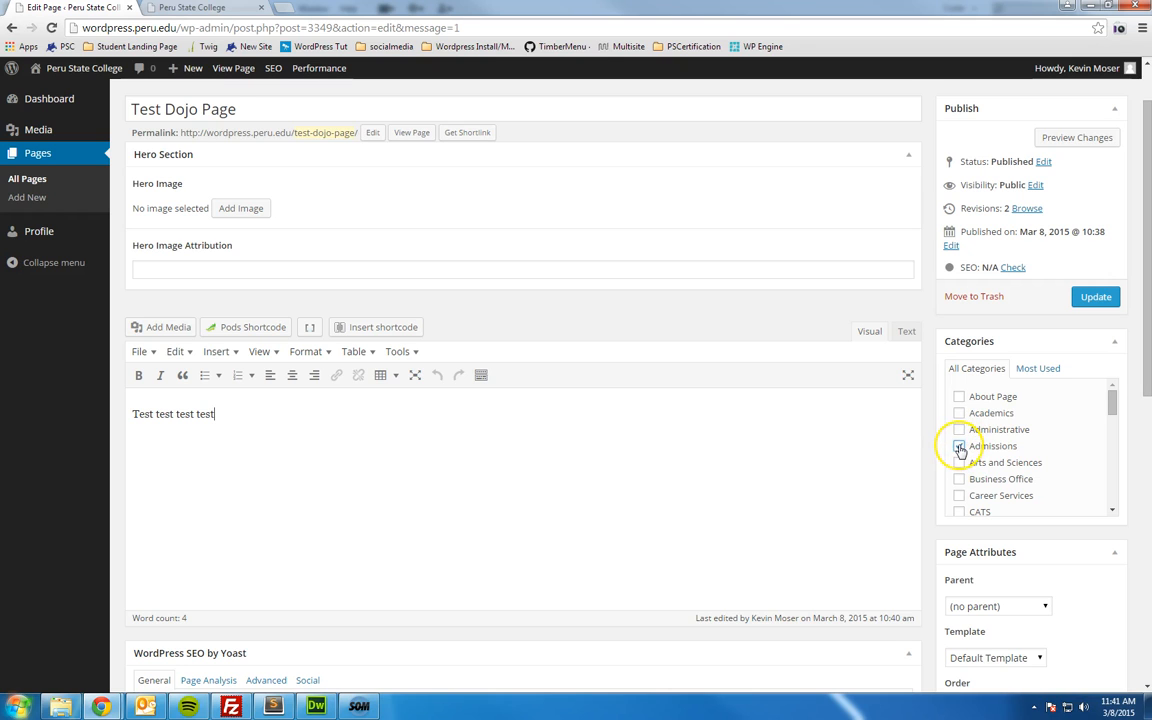
{"action": "scroll", "coordinate": [980, 447], "scroll_direction": "down", "scroll_amount": 6}
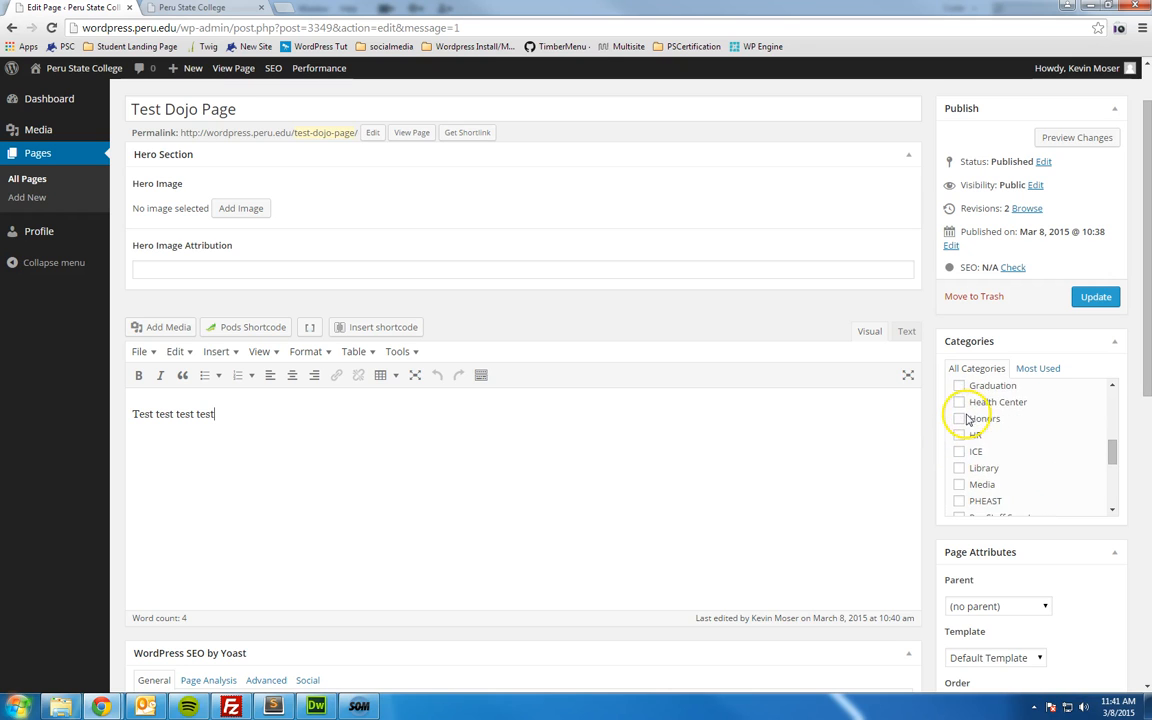
{"action": "scroll", "coordinate": [962, 440], "scroll_direction": "down", "scroll_amount": 3}
{"action": "scroll", "coordinate": [1005, 472], "scroll_direction": "up", "scroll_amount": 9}
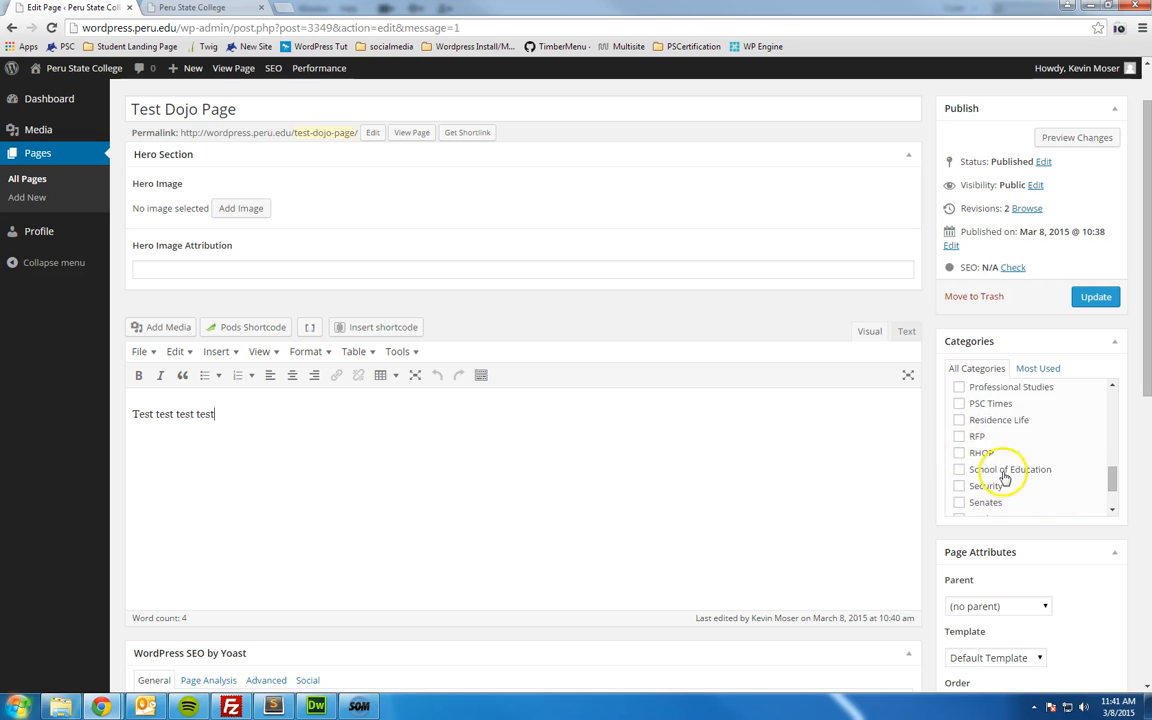
{"action": "scroll", "coordinate": [1000, 474], "scroll_direction": "up", "scroll_amount": 2}
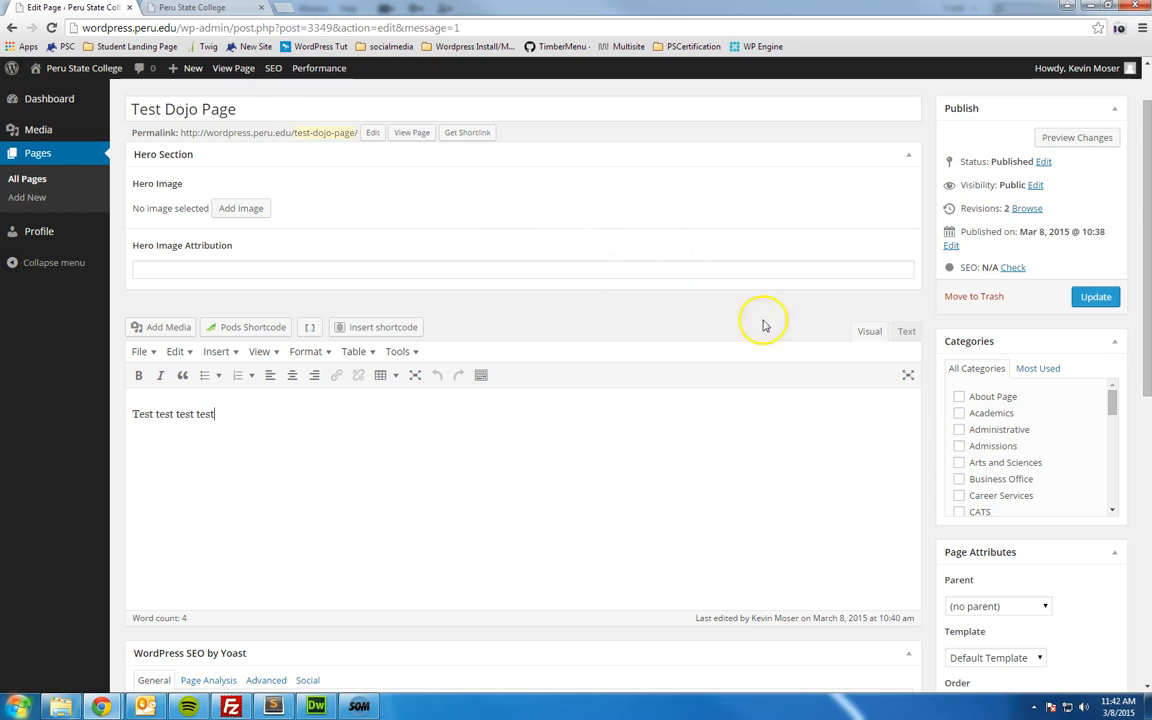
{"action": "scroll", "coordinate": [810, 346], "scroll_direction": "down", "scroll_amount": 1}
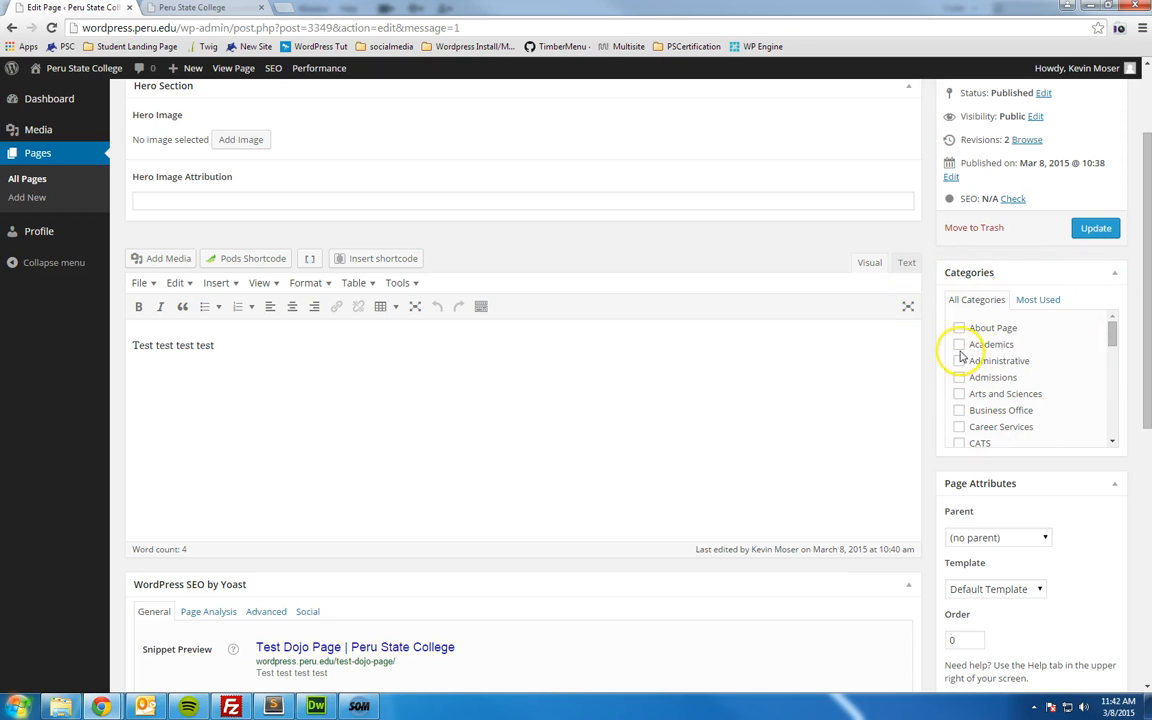
{"action": "scroll", "coordinate": [1049, 348], "scroll_direction": "down", "scroll_amount": 5}
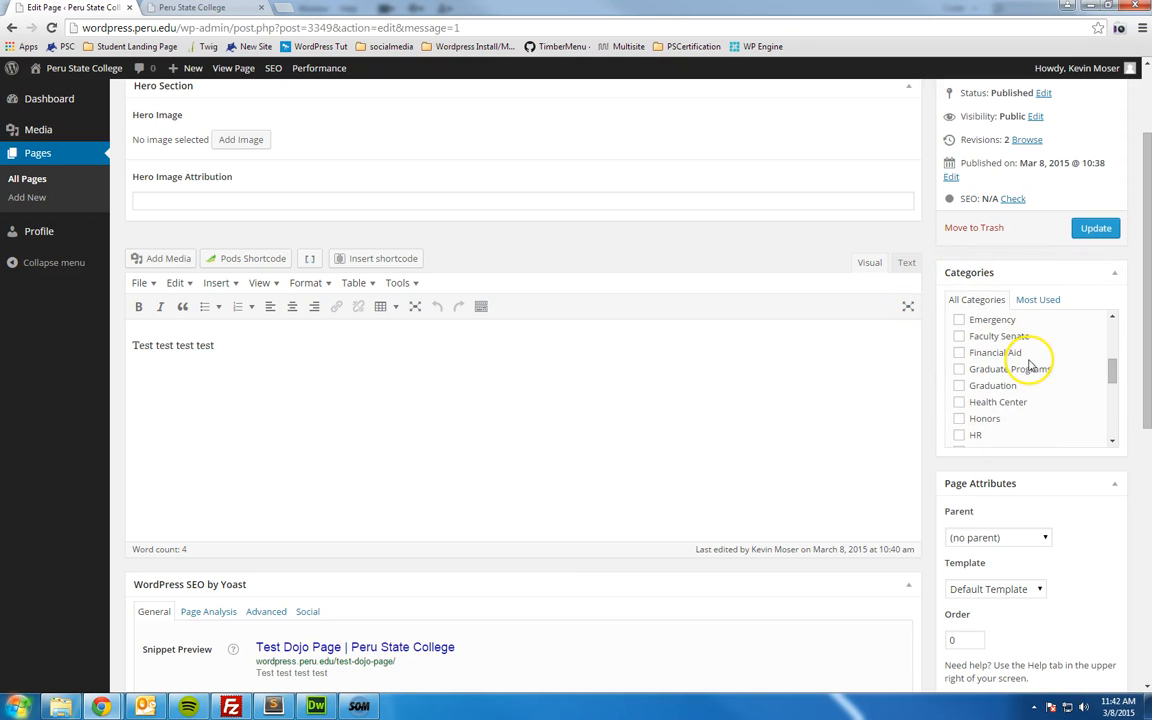
{"action": "scroll", "coordinate": [1008, 368], "scroll_direction": "down", "scroll_amount": 2}
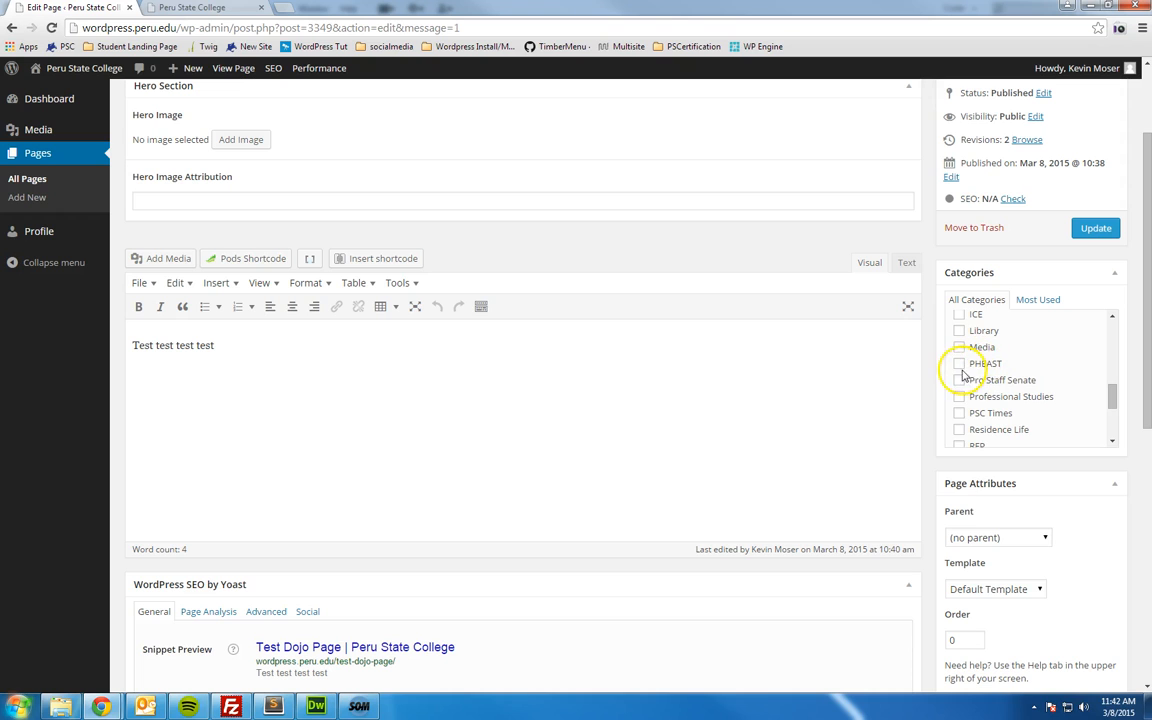
{"action": "scroll", "coordinate": [969, 385], "scroll_direction": "up", "scroll_amount": 1}
{"action": "scroll", "coordinate": [969, 385], "scroll_direction": "down", "scroll_amount": 5}
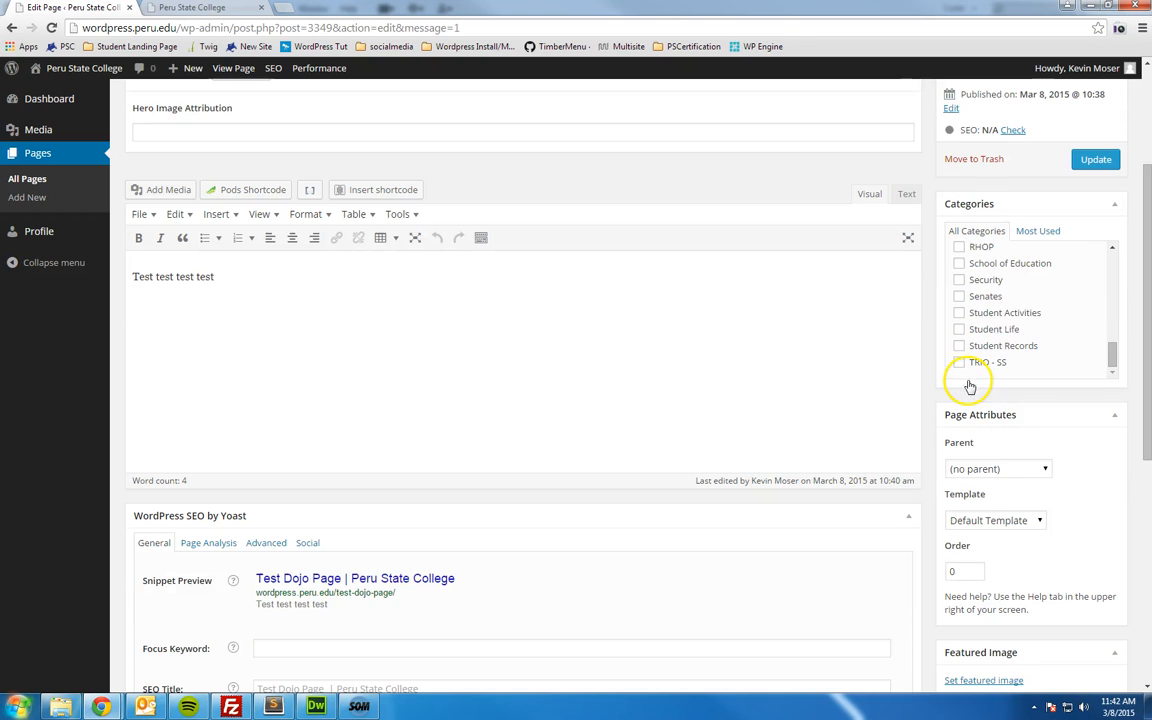
{"action": "scroll", "coordinate": [969, 385], "scroll_direction": "up", "scroll_amount": 6}
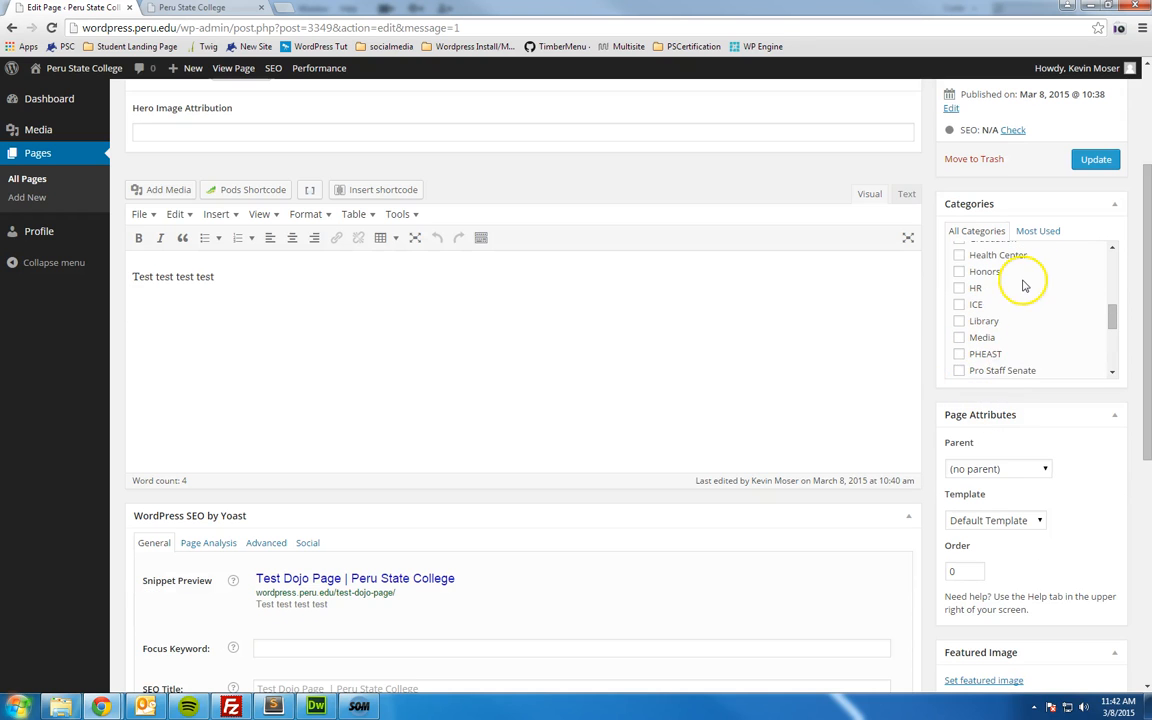
{"action": "scroll", "coordinate": [1016, 283], "scroll_direction": "up", "scroll_amount": 3}
{"action": "scroll", "coordinate": [1010, 360], "scroll_direction": "down", "scroll_amount": 4}
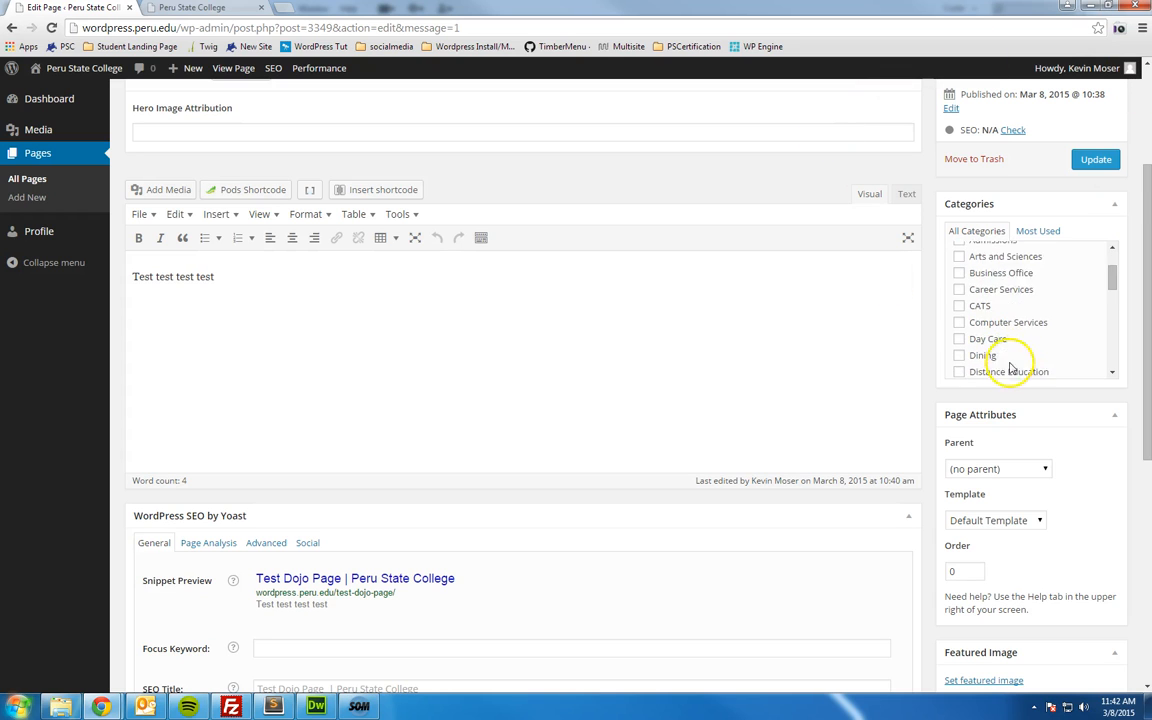
{"action": "scroll", "coordinate": [1083, 408], "scroll_direction": "down", "scroll_amount": 1}
{"action": "scroll", "coordinate": [1083, 412], "scroll_direction": "down", "scroll_amount": 1}
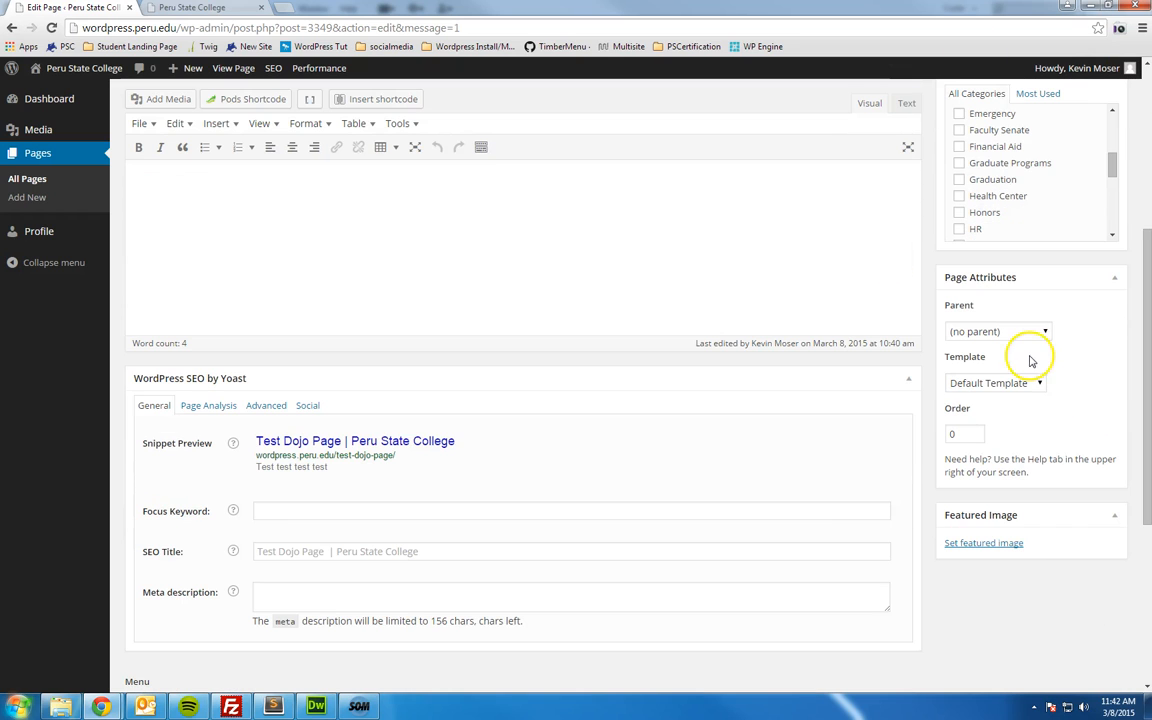
Step: Try the instructor's Dojo page as the parent page, and restore the parent setting to (no parent)
{"action": "left_click", "coordinate": [974, 338]}
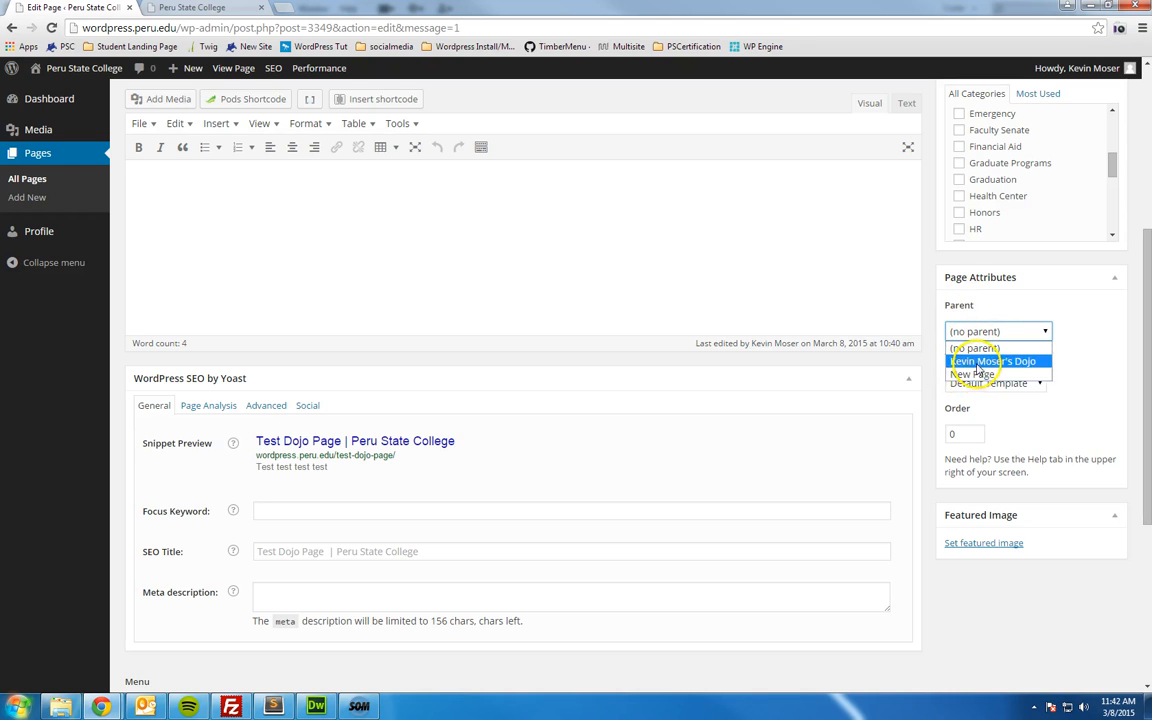
{"action": "left_click", "coordinate": [983, 362]}
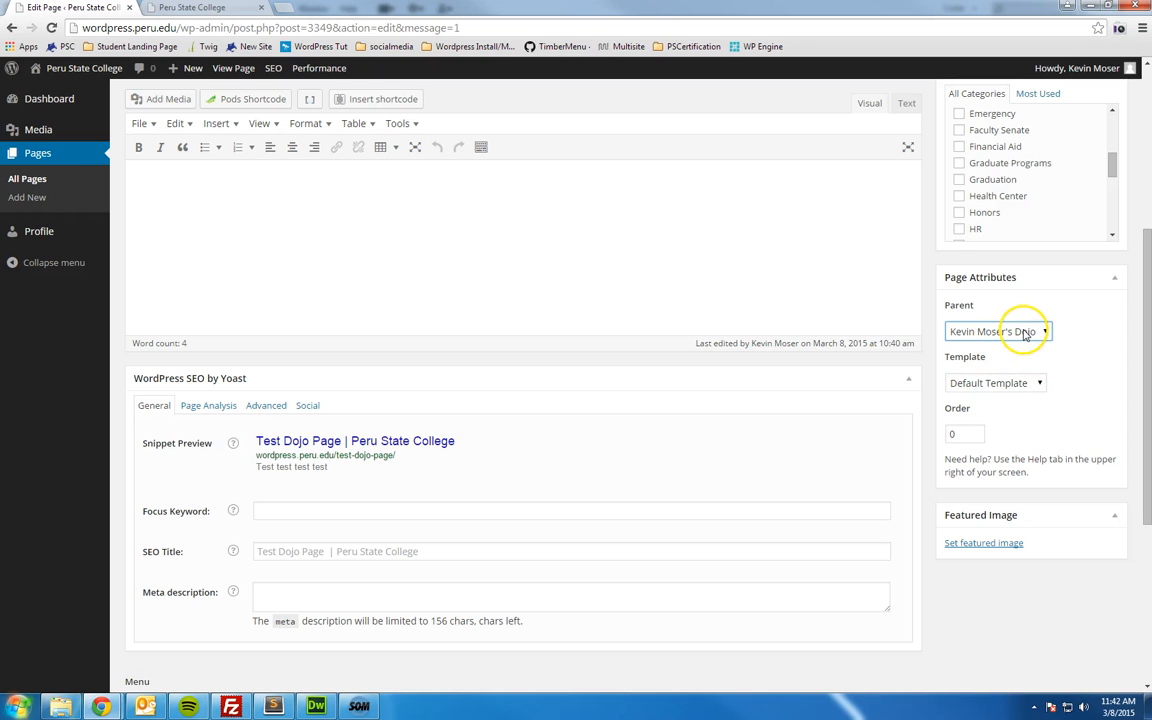
{"action": "left_click", "coordinate": [1040, 331]}
{"action": "left_click", "coordinate": [982, 344]}
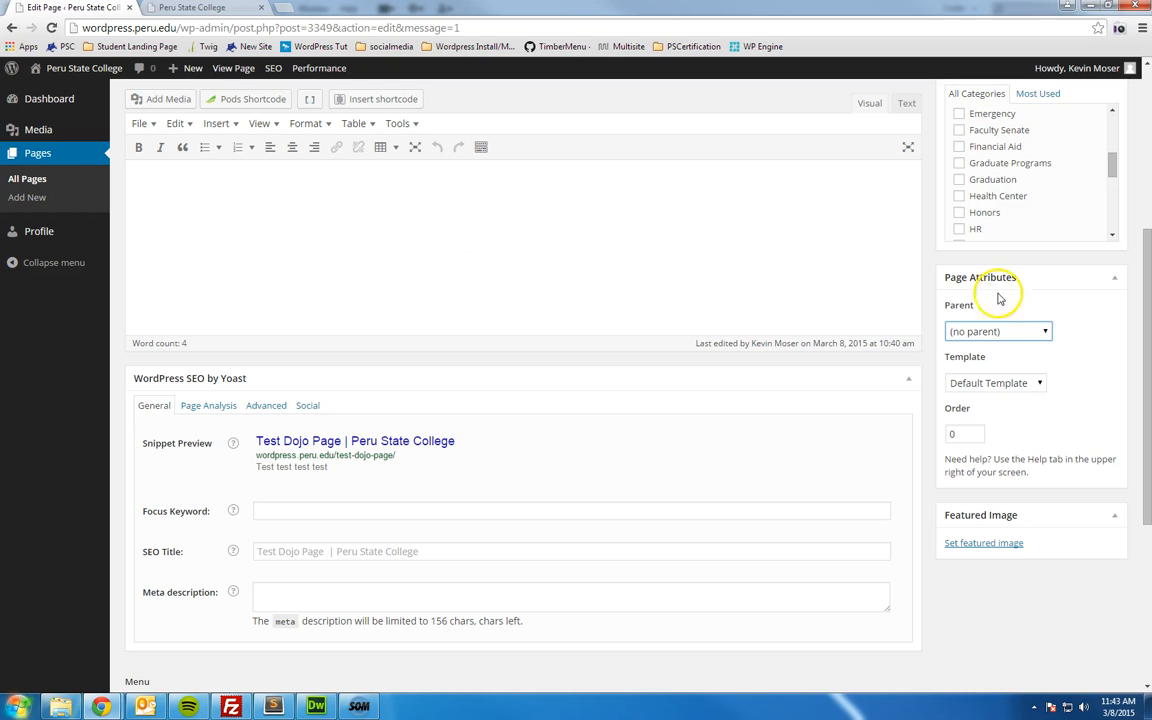
Step: Examine the WordPress SEO by Yoast fields and the Menu, Get Related and resources tables beneath them
{"action": "scroll", "coordinate": [442, 352], "scroll_direction": "up", "scroll_amount": 3}
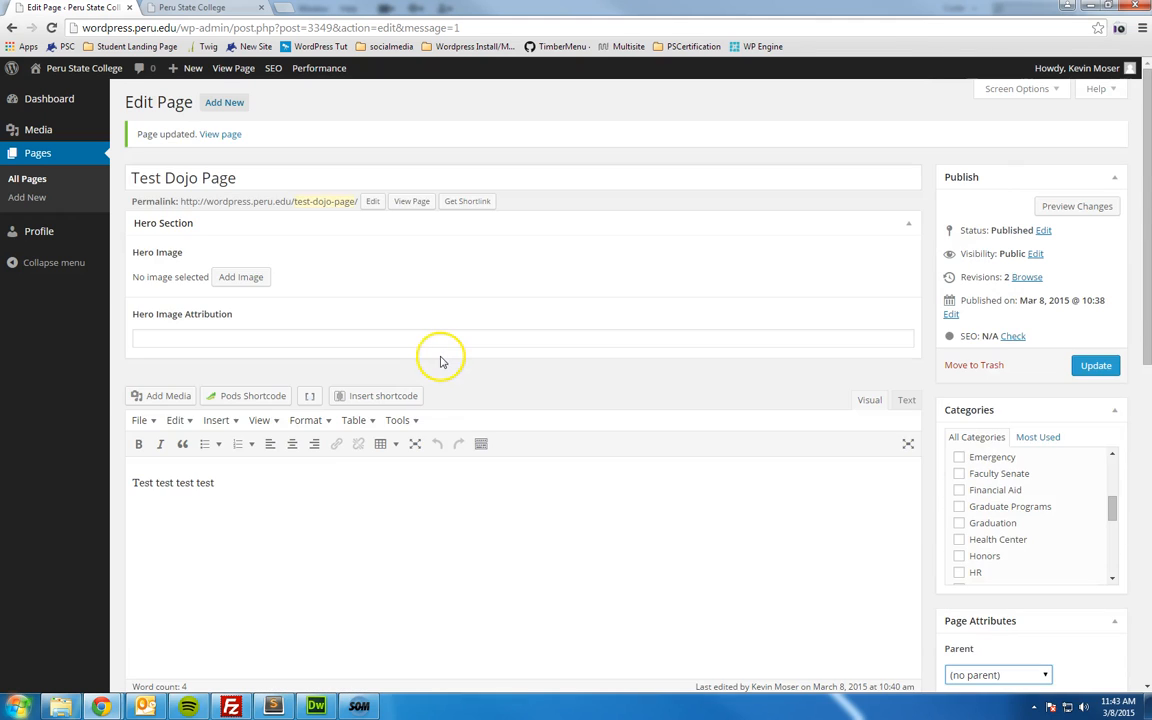
{"action": "scroll", "coordinate": [442, 280], "scroll_direction": "down", "scroll_amount": 5}
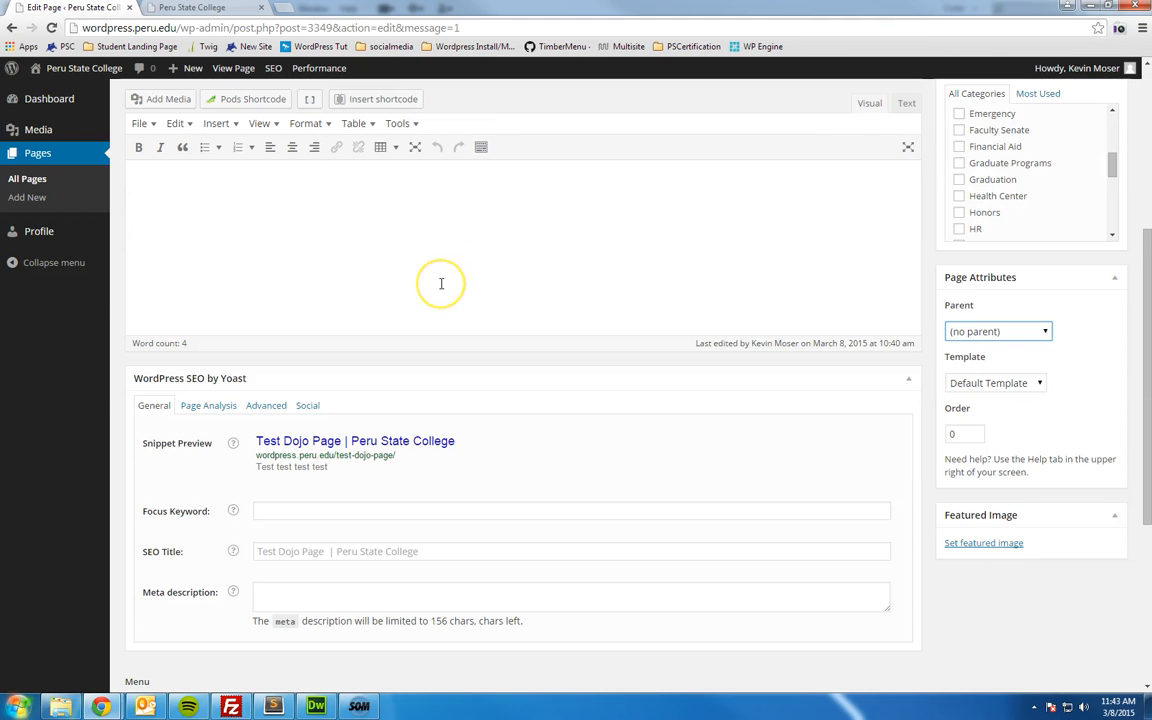
{"action": "scroll", "coordinate": [441, 284], "scroll_direction": "down", "scroll_amount": 2}
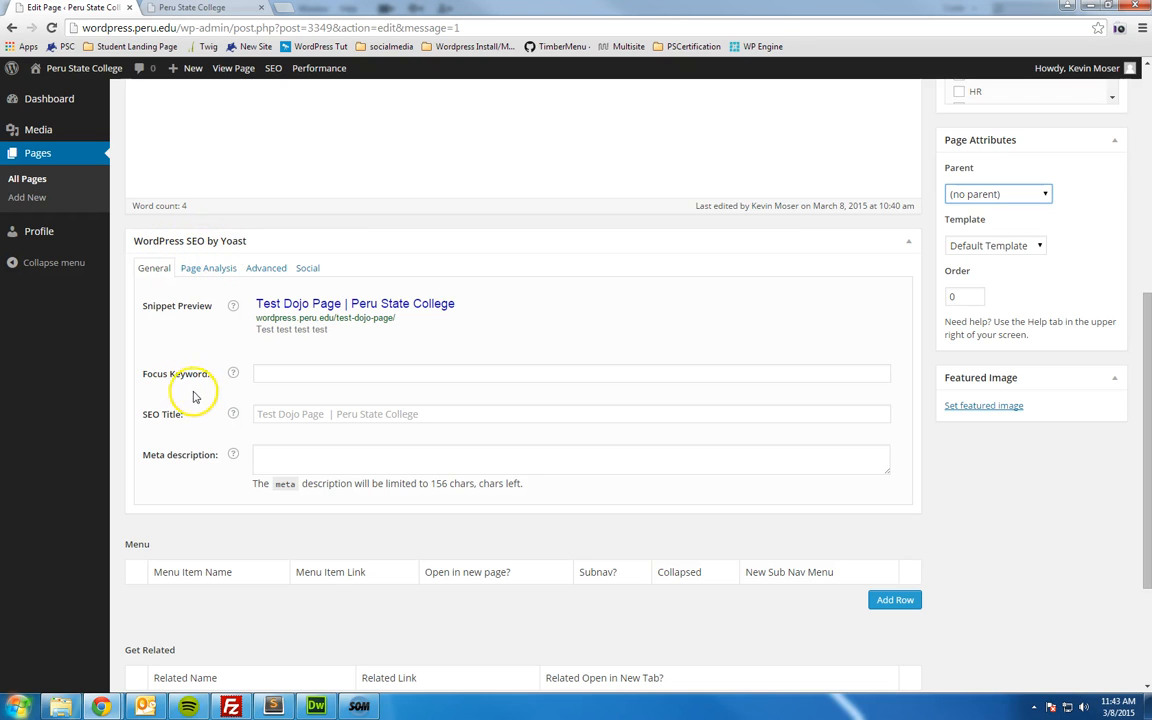
{"action": "left_click", "coordinate": [268, 374]}
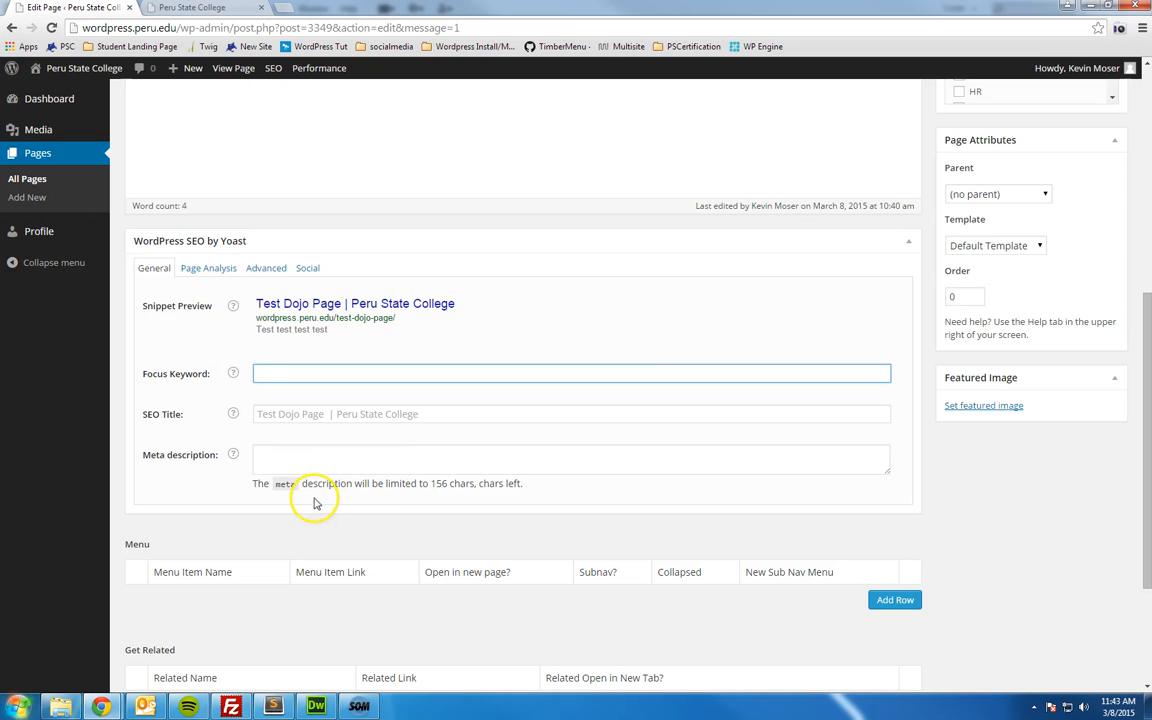
{"action": "scroll", "coordinate": [368, 480], "scroll_direction": "down", "scroll_amount": 2}
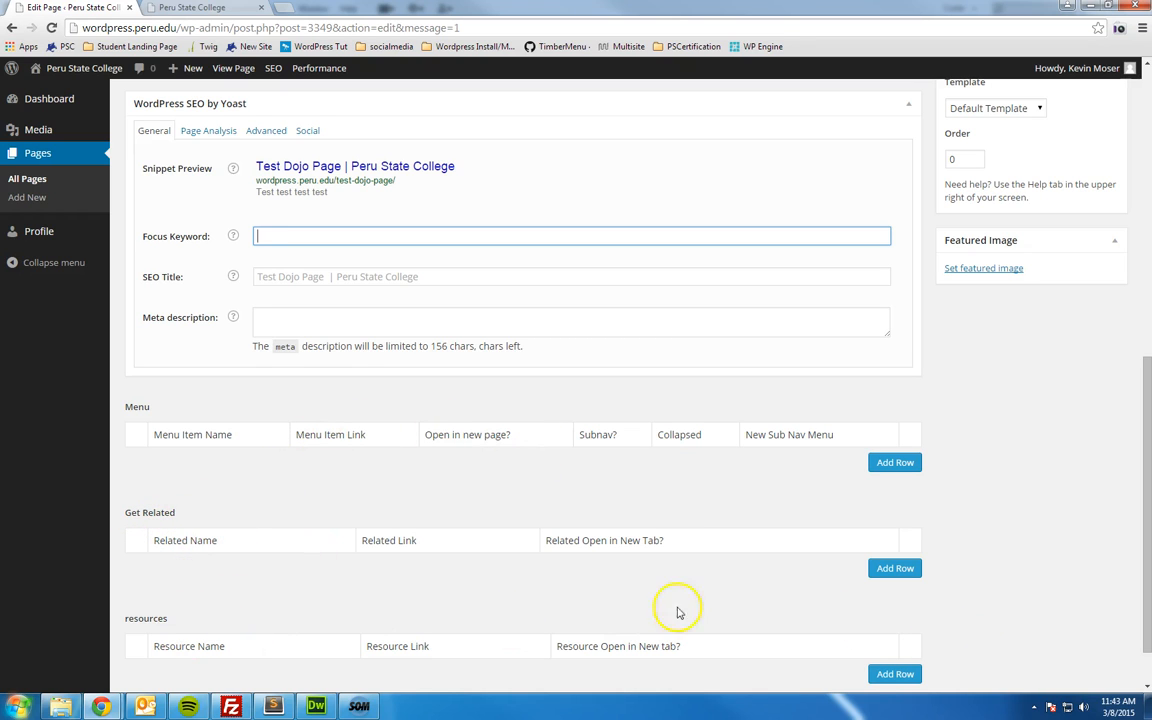
{"action": "scroll", "coordinate": [599, 471], "scroll_direction": "up", "scroll_amount": 2}
{"action": "scroll", "coordinate": [599, 471], "scroll_direction": "down", "scroll_amount": 3}
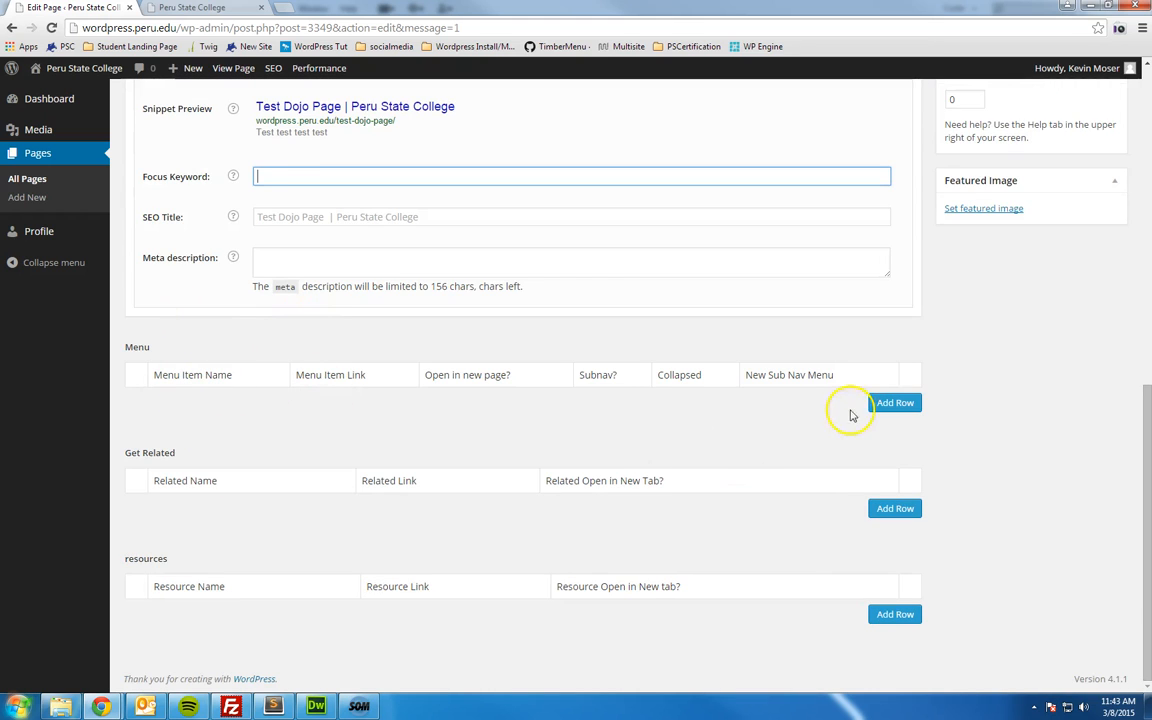
Step: Add two menu items named "Menu 1" and "Menu 2" to the page's Menu table and update the page
{"action": "left_click", "coordinate": [895, 403]}
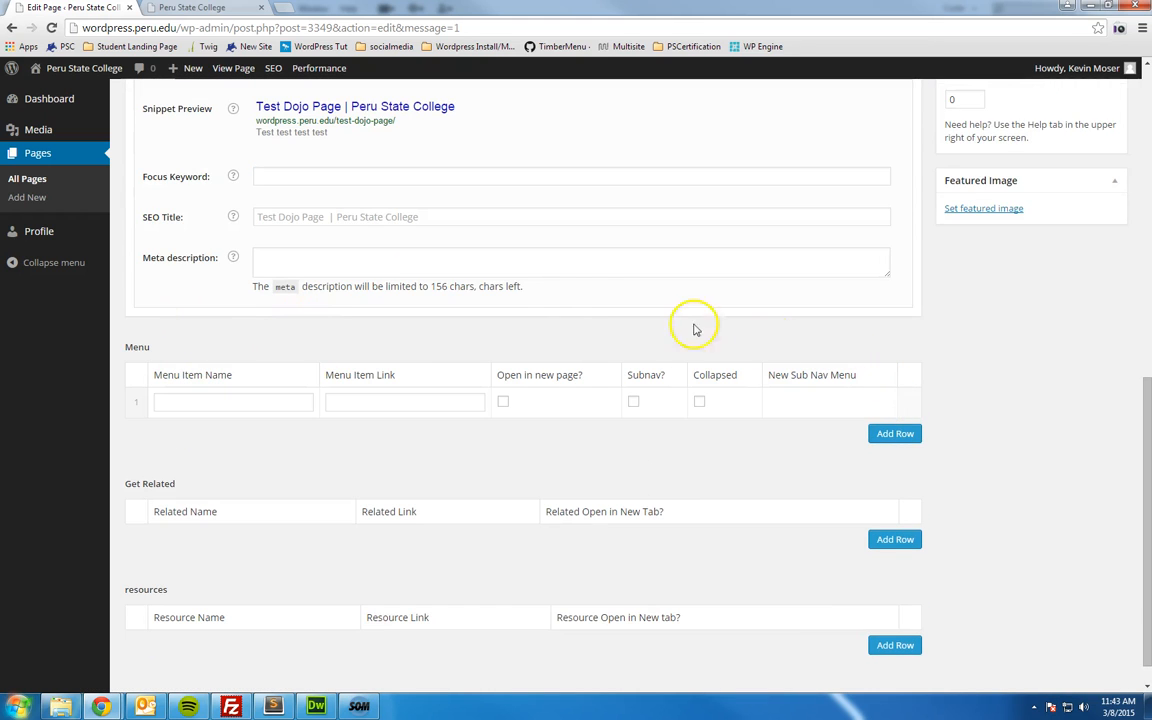
{"action": "left_click", "coordinate": [254, 398]}
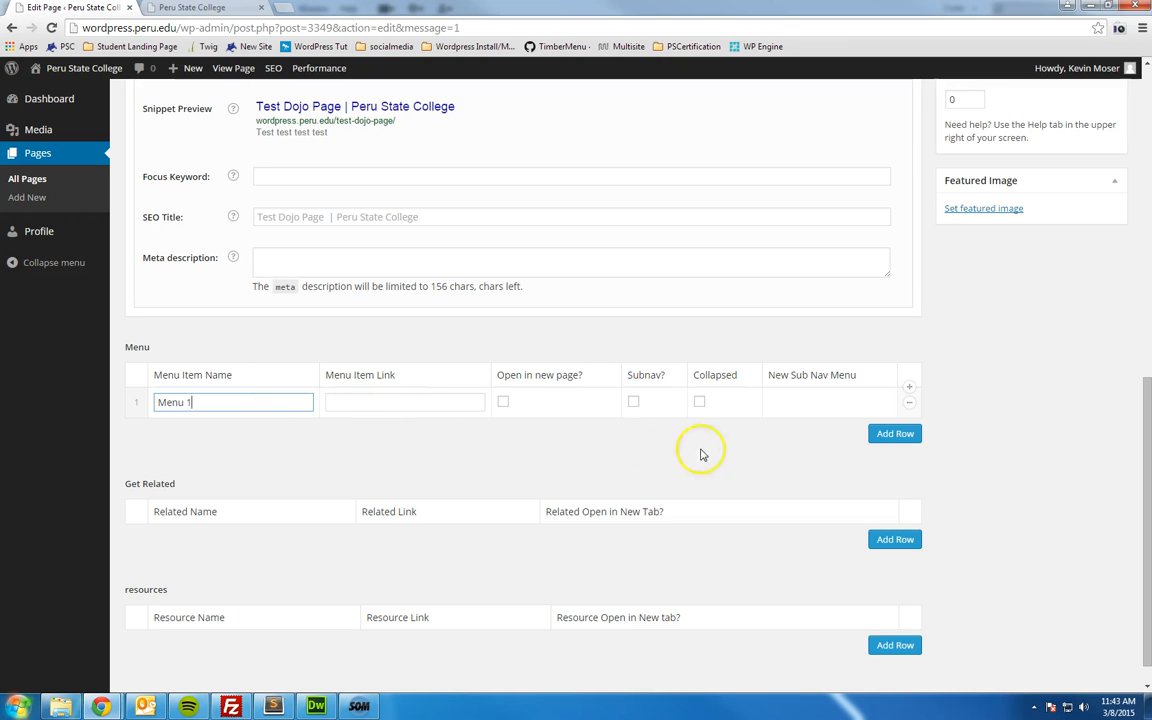
{"action": "left_click", "coordinate": [893, 433]}
{"action": "left_click", "coordinate": [203, 436]}
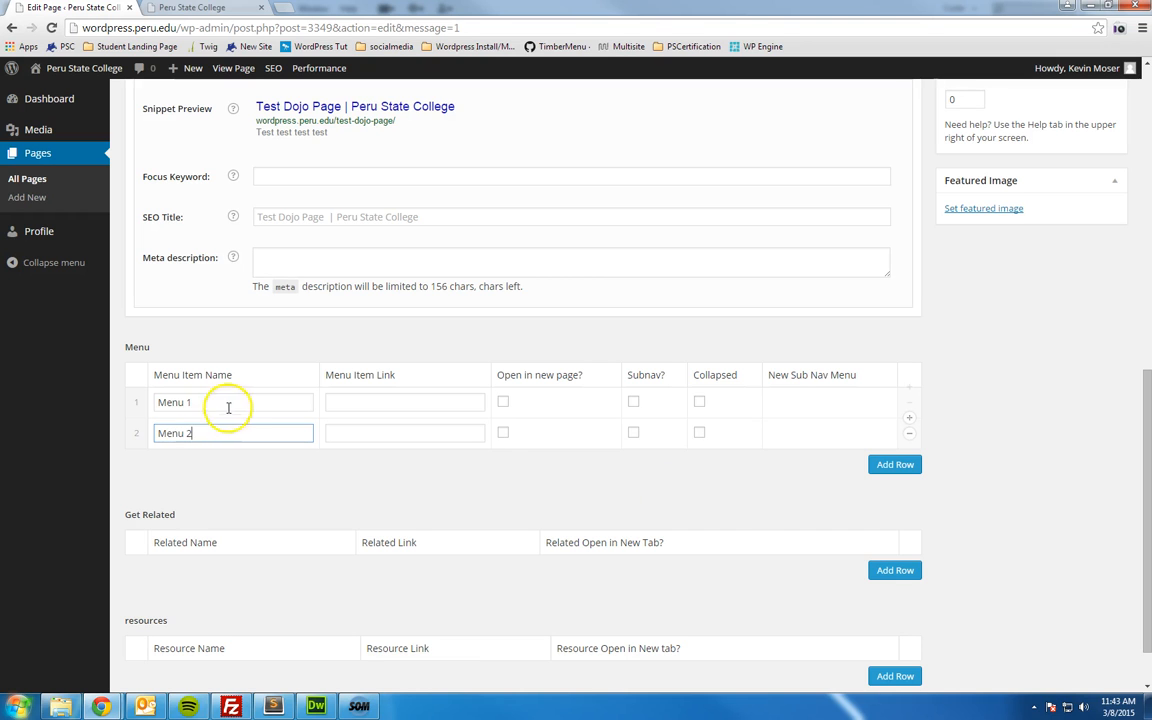
{"action": "scroll", "coordinate": [743, 522], "scroll_direction": "up", "scroll_amount": 10}
{"action": "left_click", "coordinate": [1091, 368]}
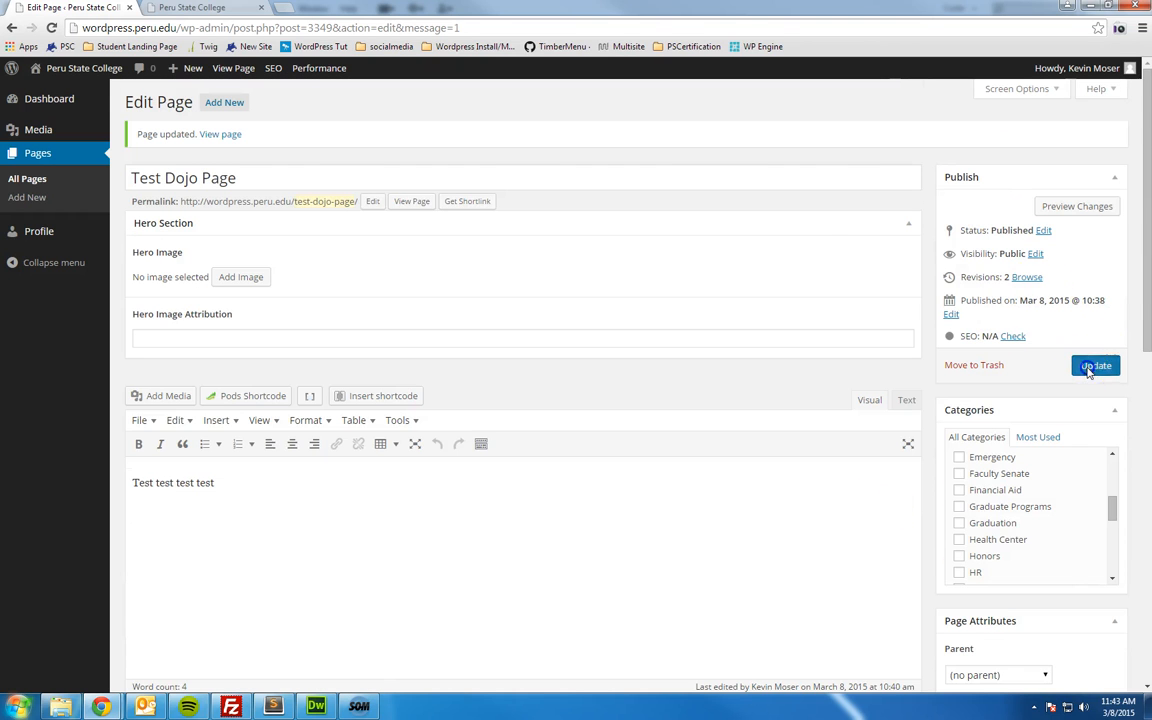
Step: Refresh the live Test Dojo Page, check its menu entries and return to the page editor
{"action": "left_click", "coordinate": [197, 8]}
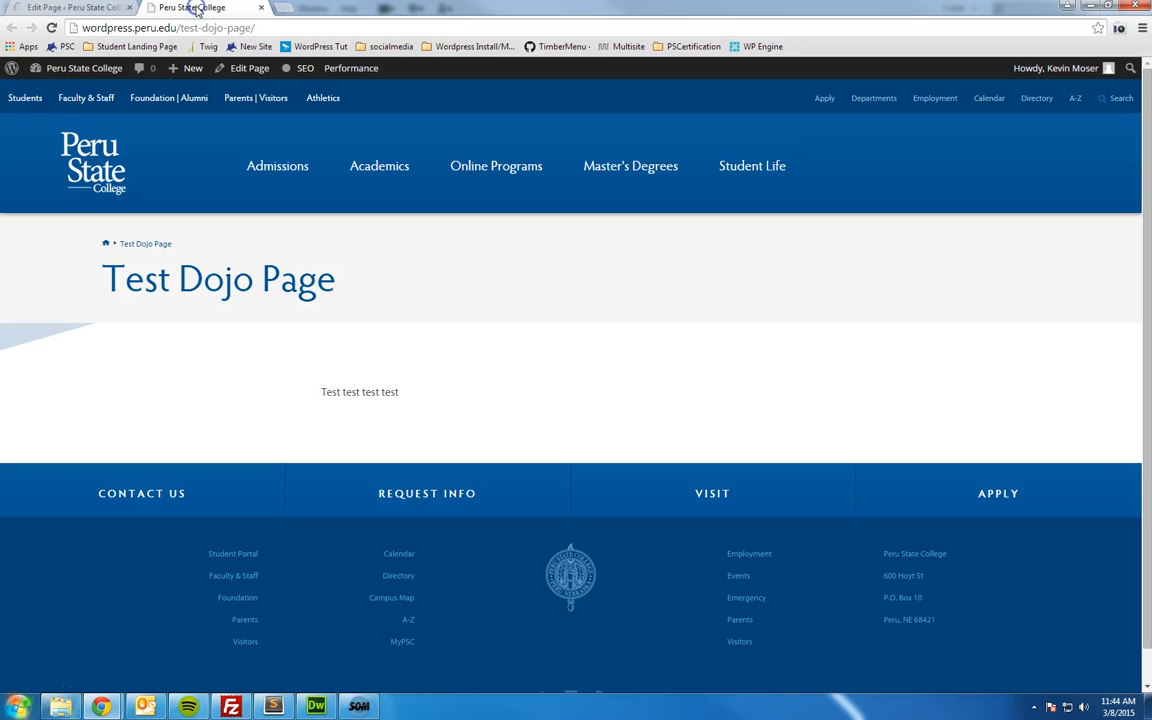
{"action": "key", "text": "F5"}
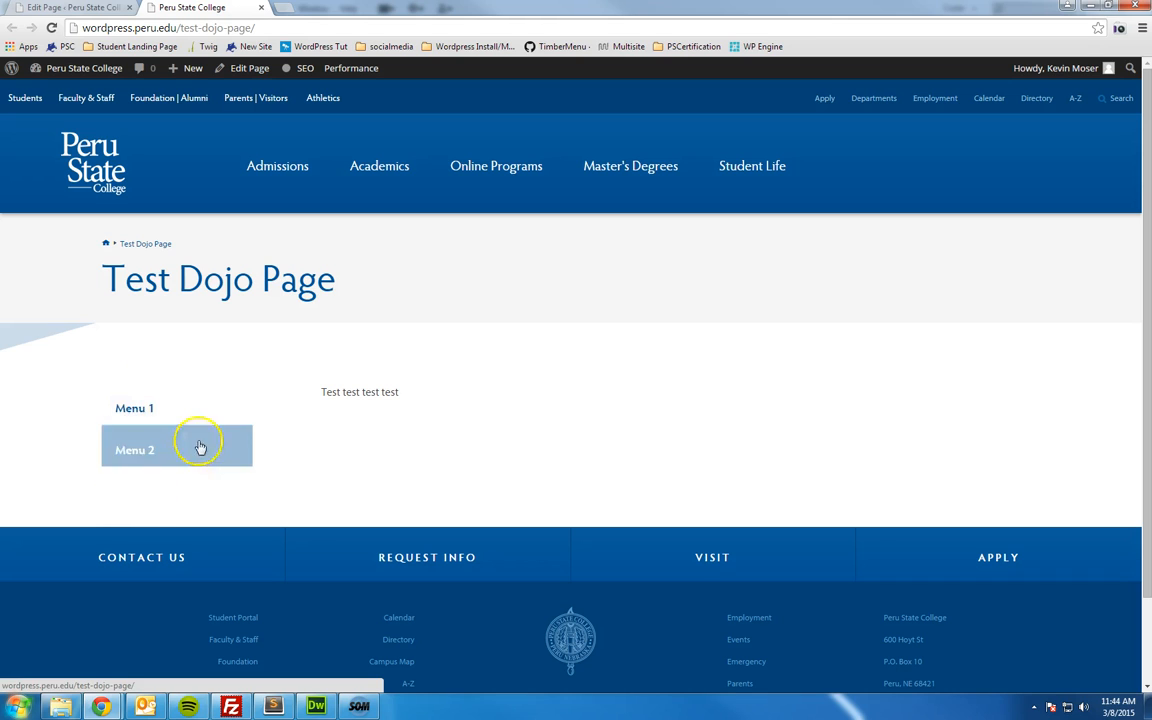
{"action": "left_click", "coordinate": [40, 12]}
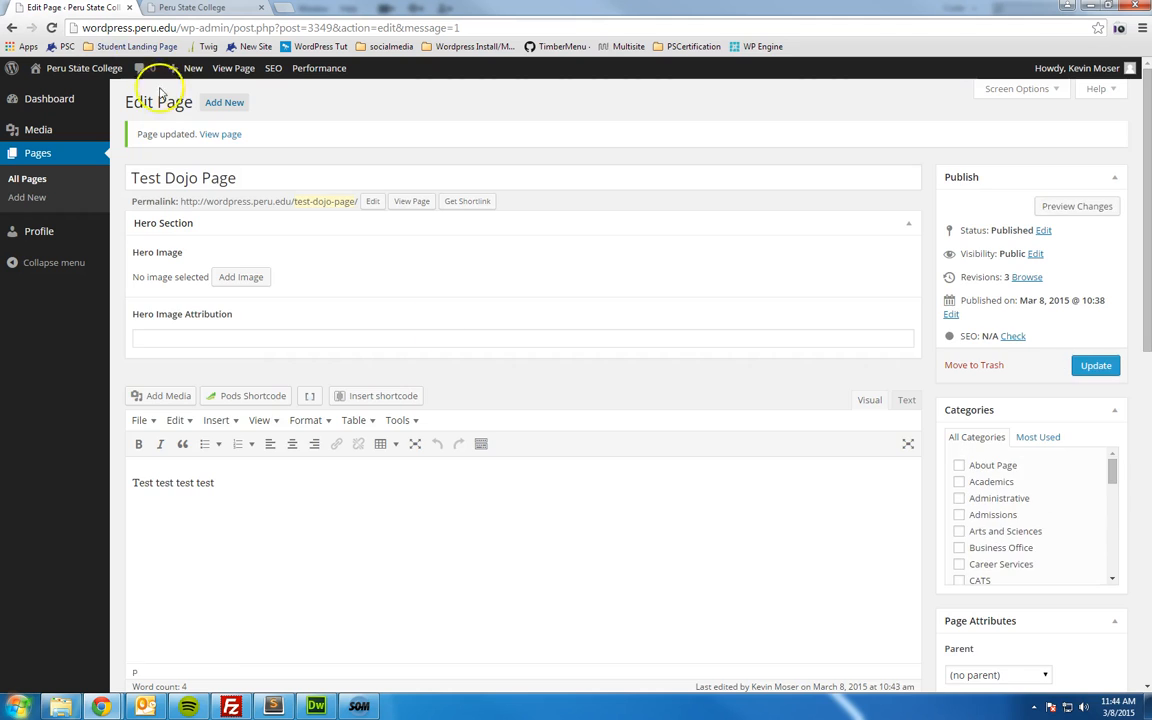
Step: Review the editor's sections from the hero image and publishing options through the Menu, Get Related and resources tables
{"action": "scroll", "coordinate": [563, 478], "scroll_direction": "down", "scroll_amount": 10}
{"action": "scroll", "coordinate": [566, 478], "scroll_direction": "up", "scroll_amount": 10}
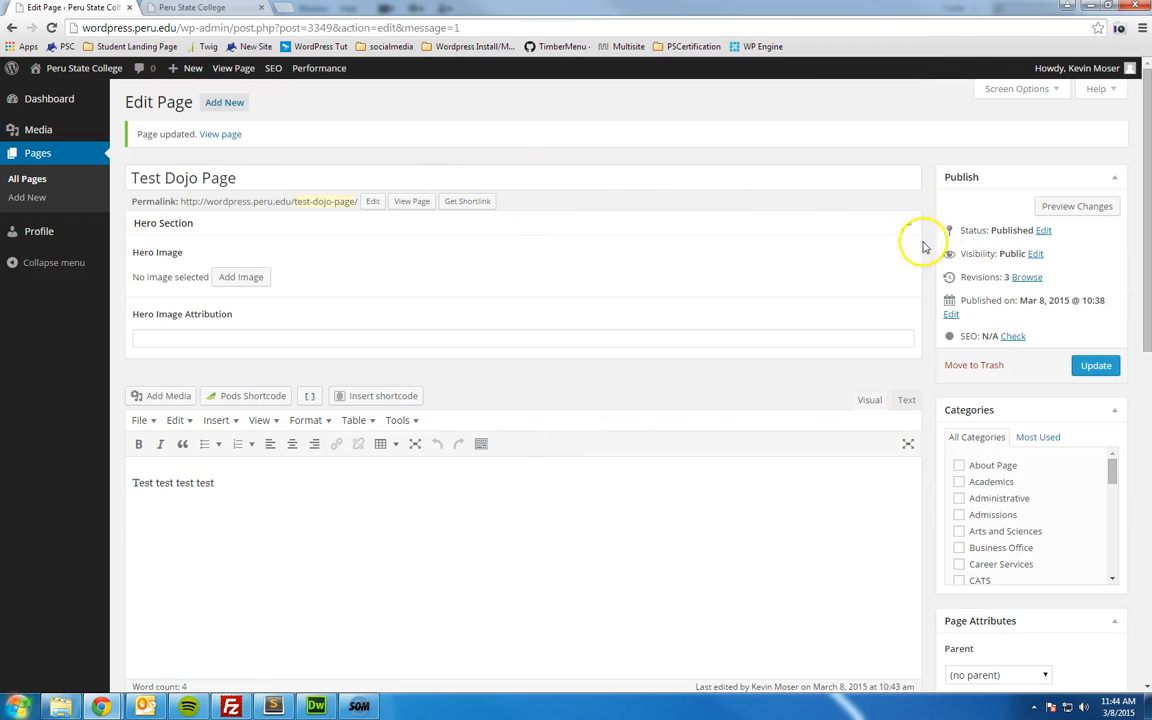
{"action": "scroll", "coordinate": [1057, 332], "scroll_direction": "down", "scroll_amount": 5}
{"action": "scroll", "coordinate": [1070, 522], "scroll_direction": "down", "scroll_amount": 8}
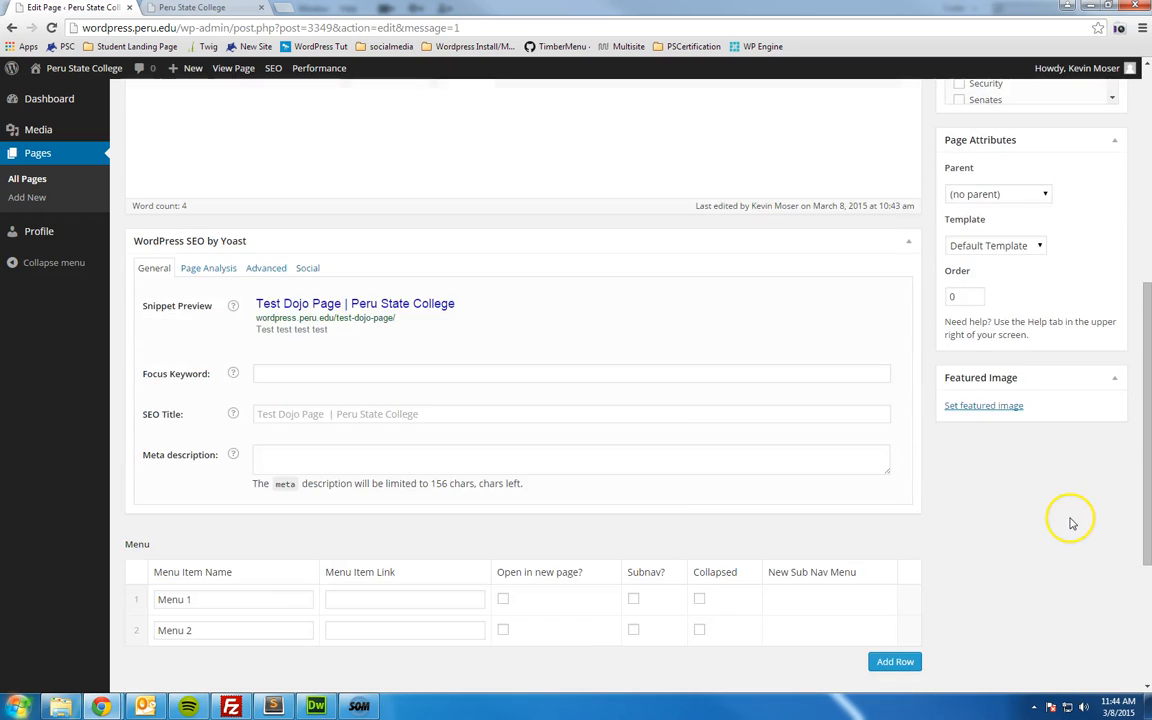
{"action": "scroll", "coordinate": [779, 455], "scroll_direction": "up", "scroll_amount": 10}
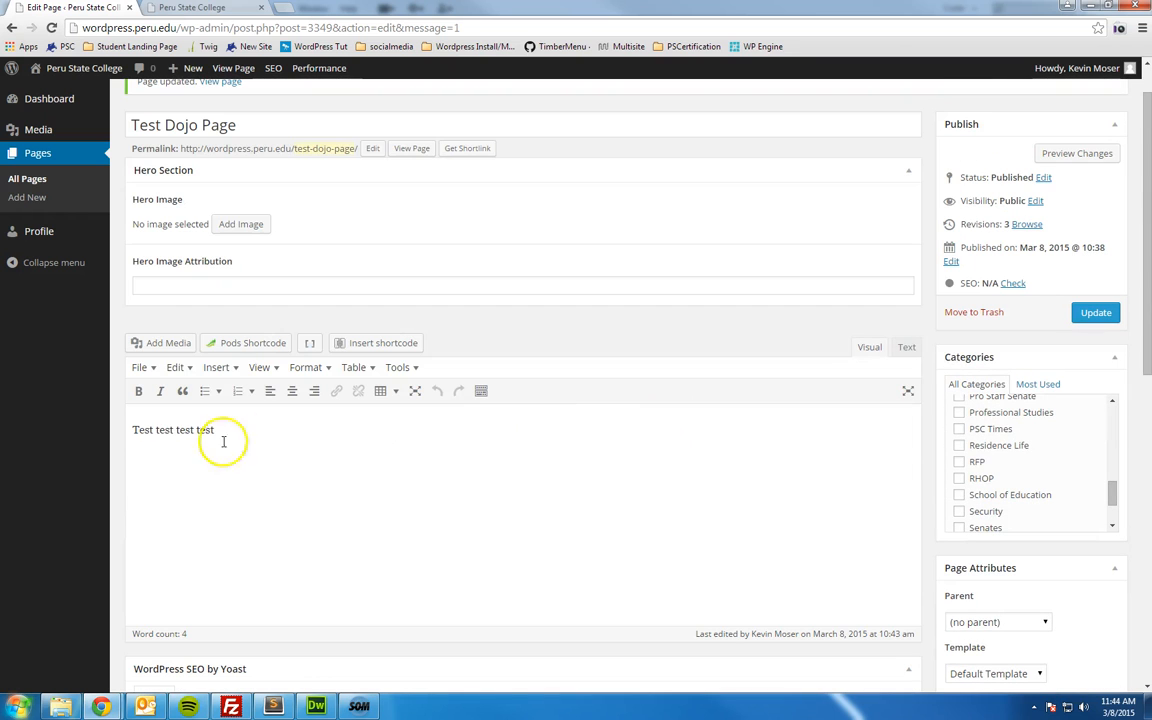
{"action": "scroll", "coordinate": [848, 382], "scroll_direction": "up", "scroll_amount": 1}
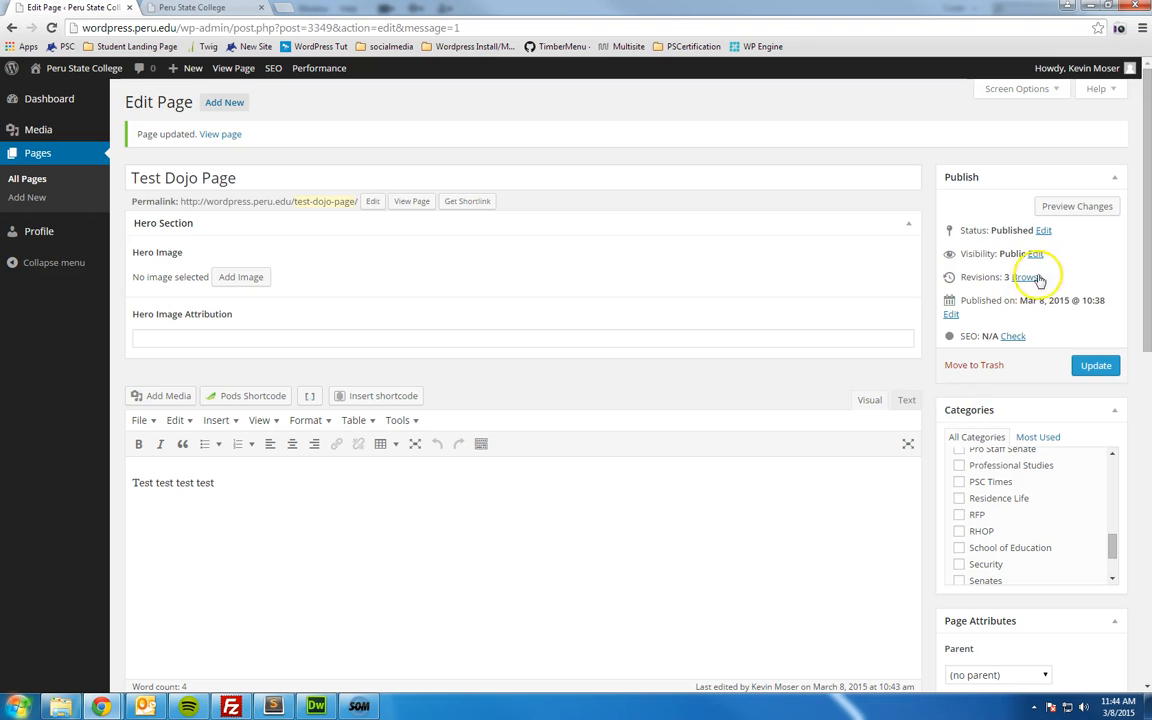
{"action": "scroll", "coordinate": [960, 530], "scroll_direction": "down", "scroll_amount": 3}
{"action": "scroll", "coordinate": [1000, 586], "scroll_direction": "down", "scroll_amount": 5}
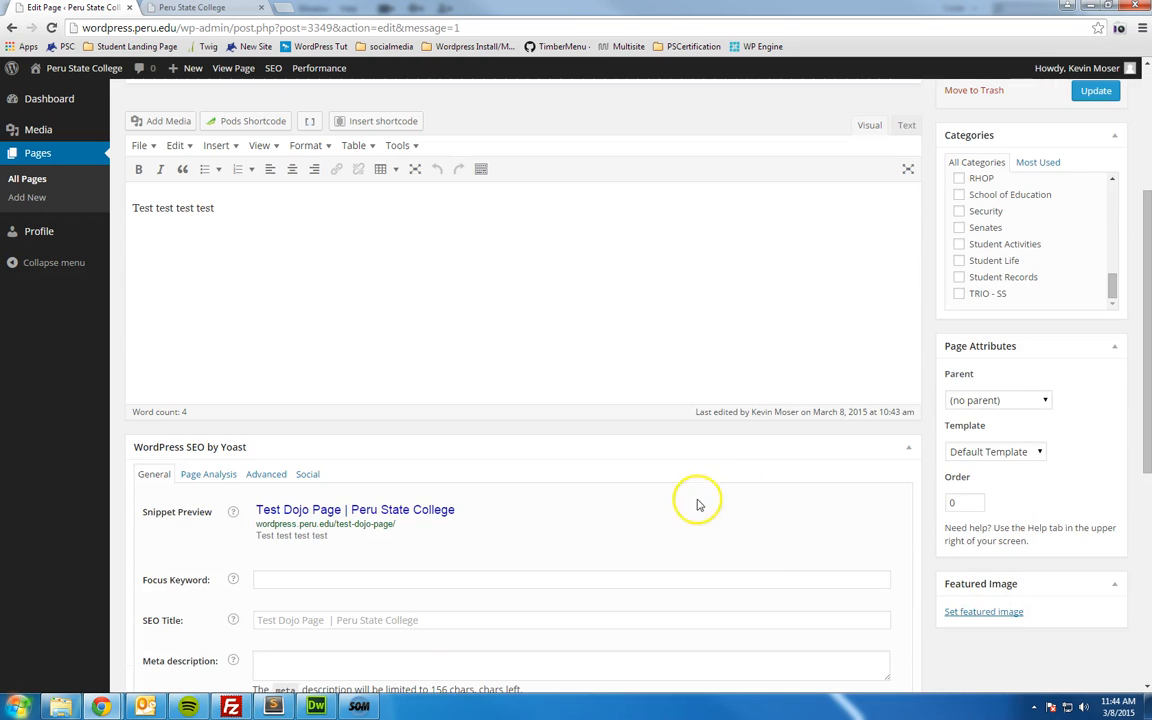
{"action": "scroll", "coordinate": [797, 506], "scroll_direction": "down", "scroll_amount": 5}
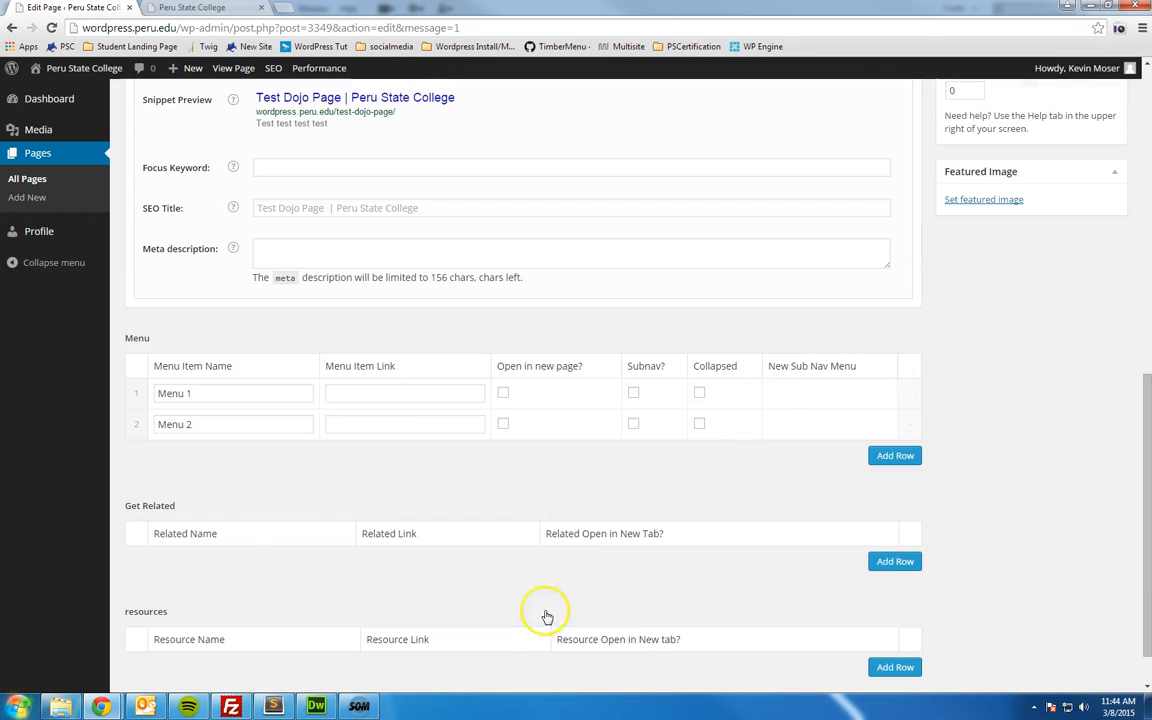
{"action": "scroll", "coordinate": [267, 637], "scroll_direction": "up", "scroll_amount": 10}
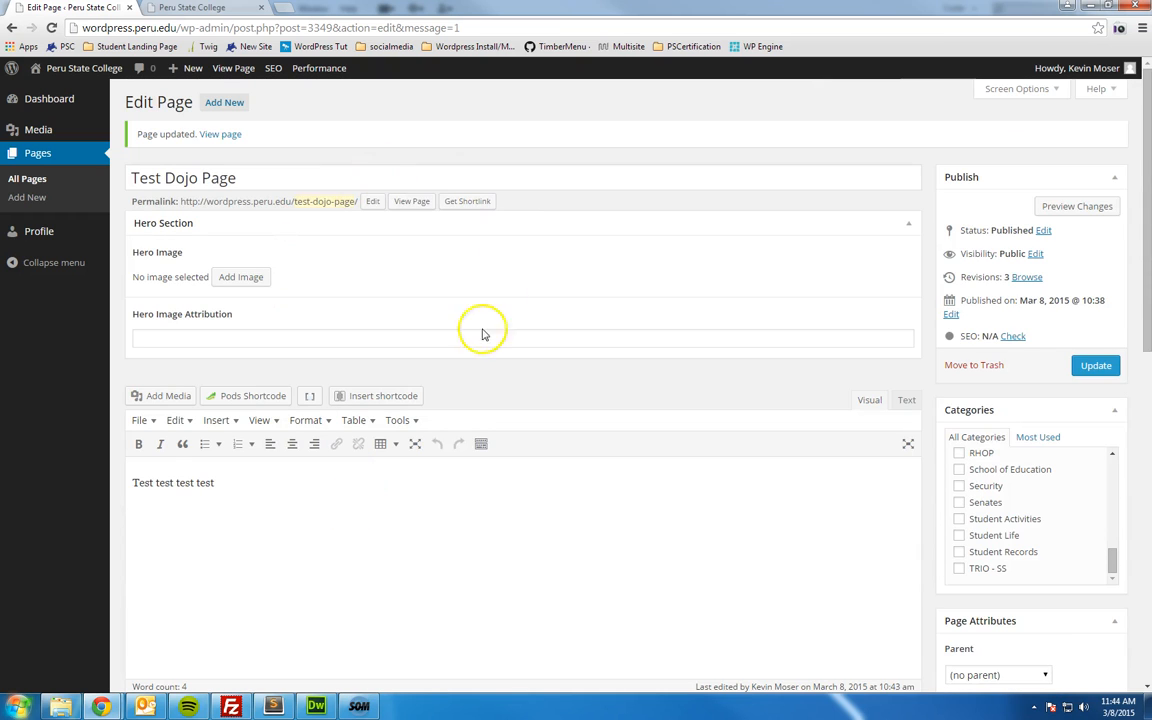